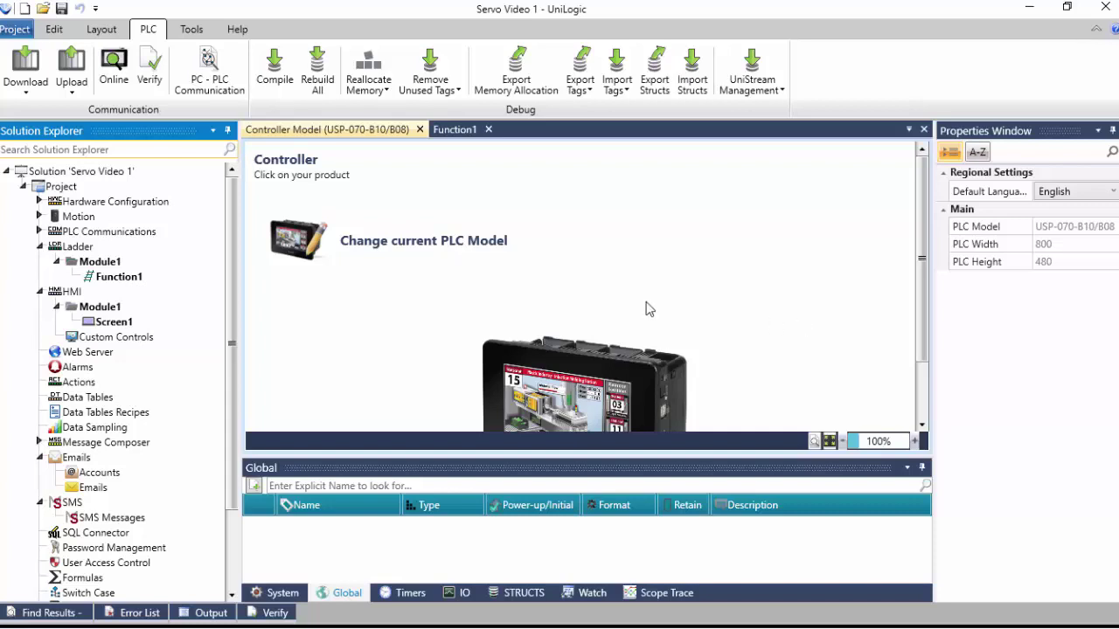
Add a UMD-B3 drive to the project's Servo Drives under Motion Drives in the hardware configuration
click(37, 201)
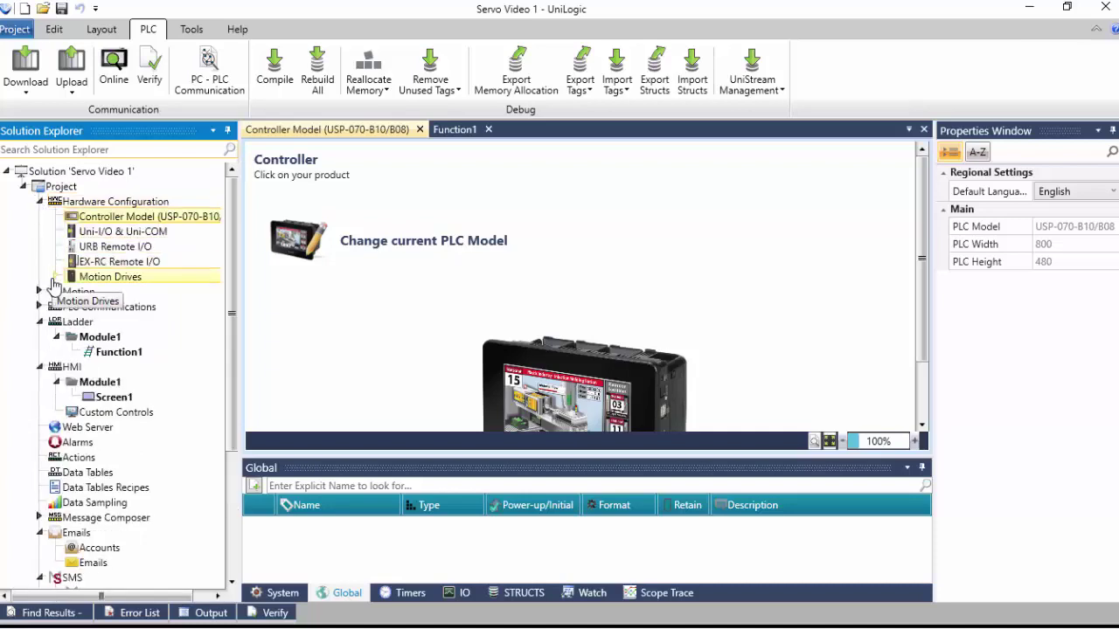
click(54, 280)
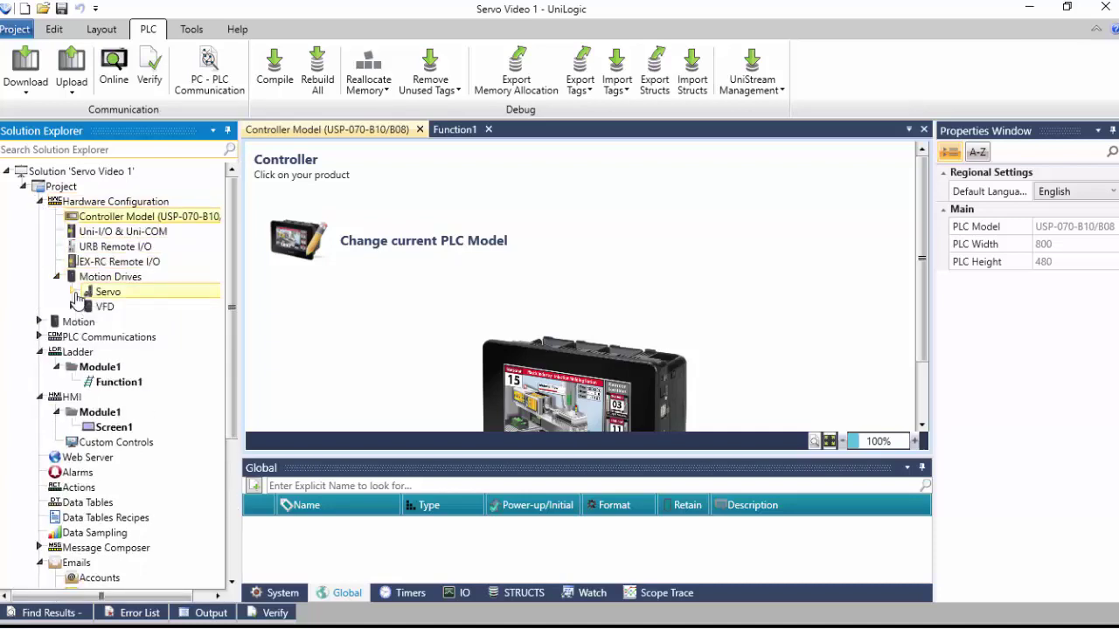
click(75, 293)
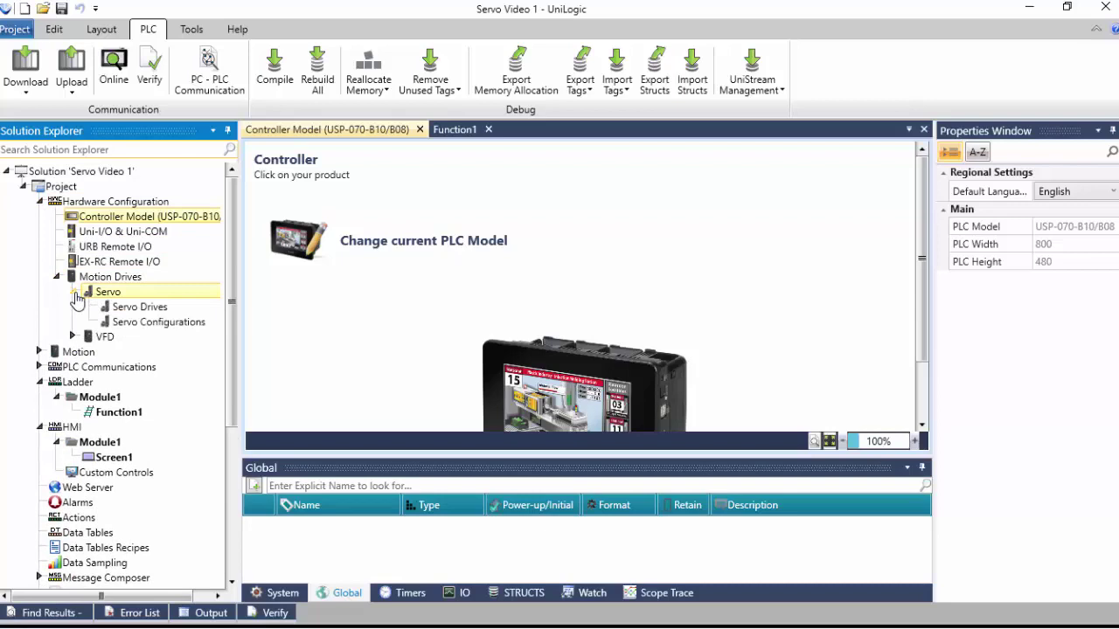
double_click(123, 311)
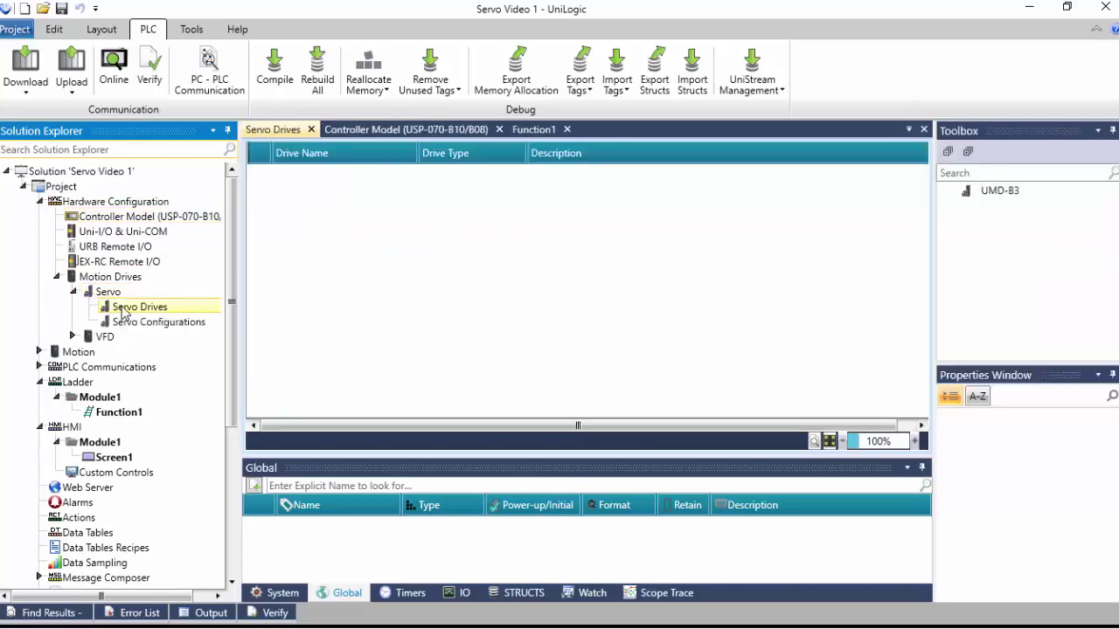
click(992, 192)
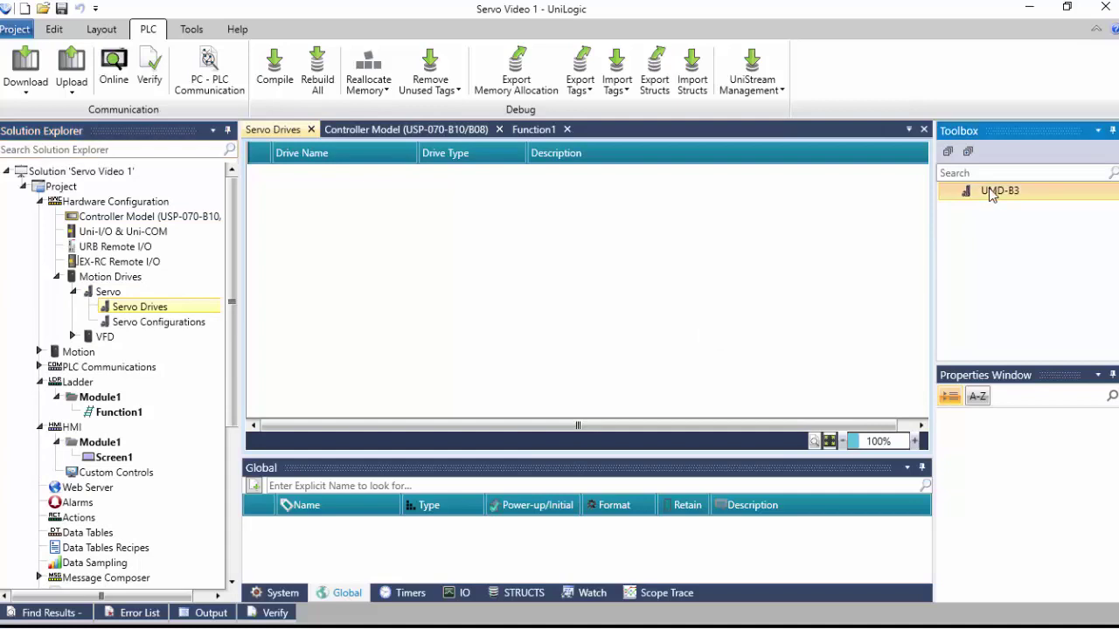
double_click(992, 192)
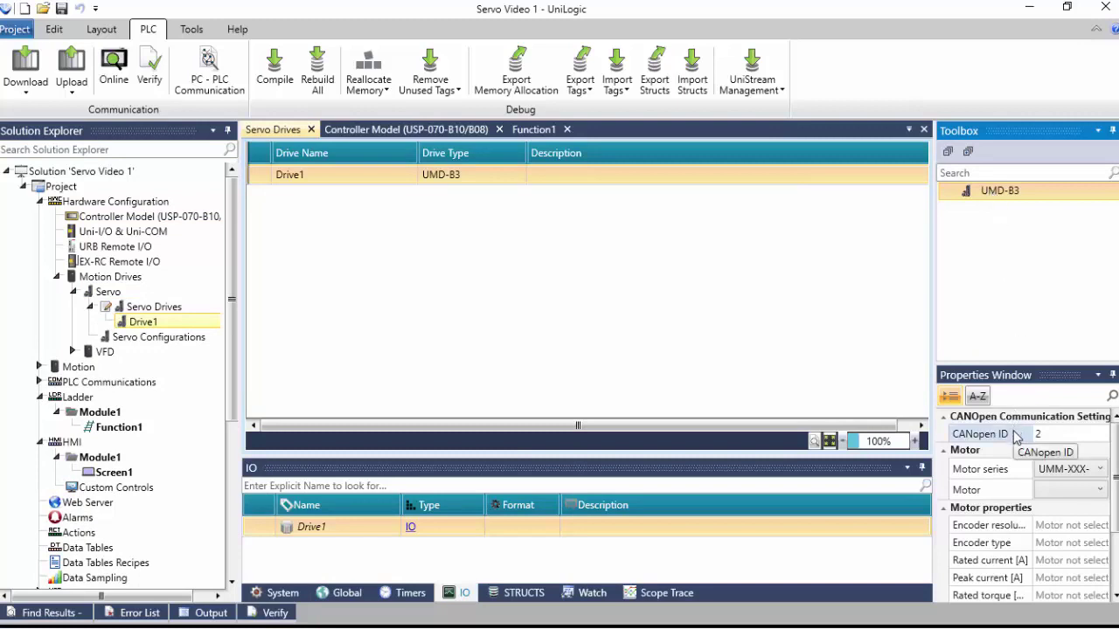
Choose the UMM motor series for the new servo drive and assign it the UMM-0050EA-B3 motor
click(1061, 469)
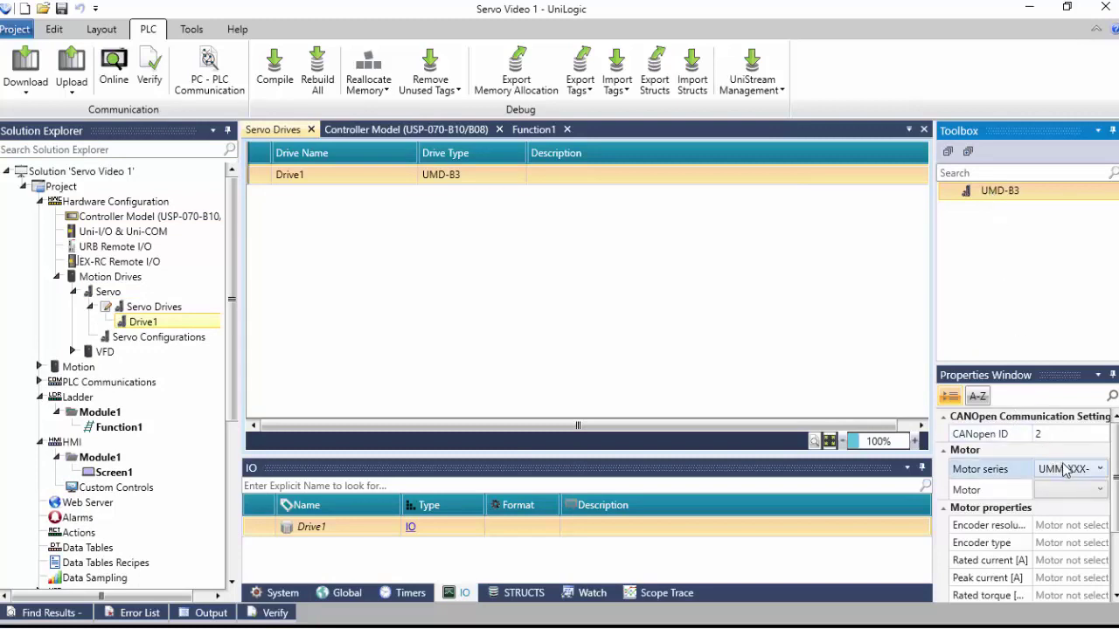
click(1067, 470)
click(1068, 521)
click(1088, 491)
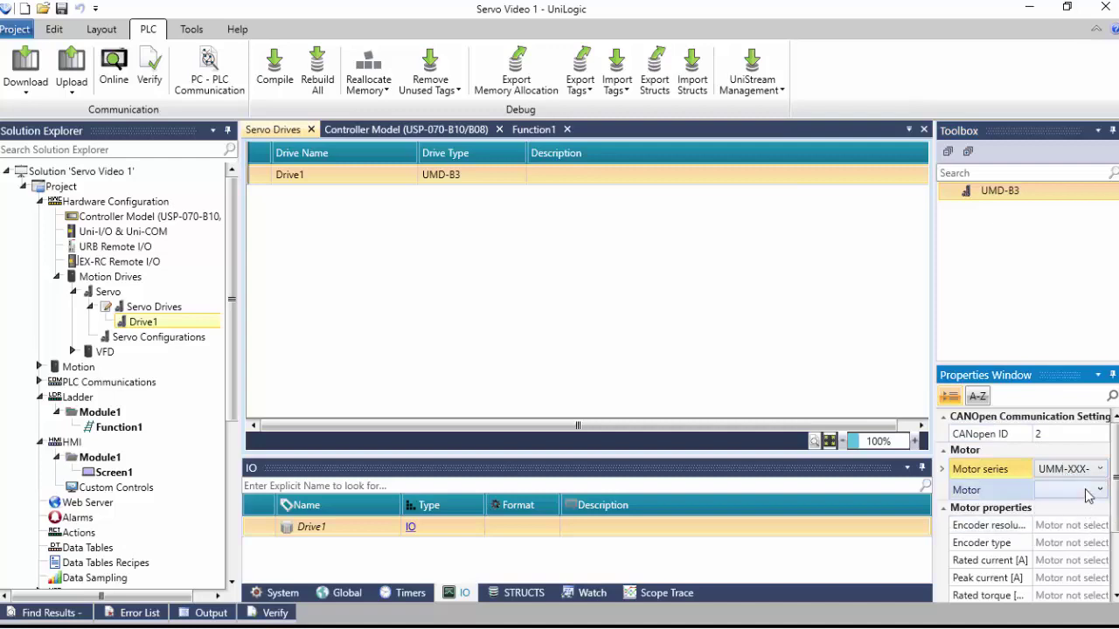
click(1088, 493)
scroll(1081, 445, down, 2)
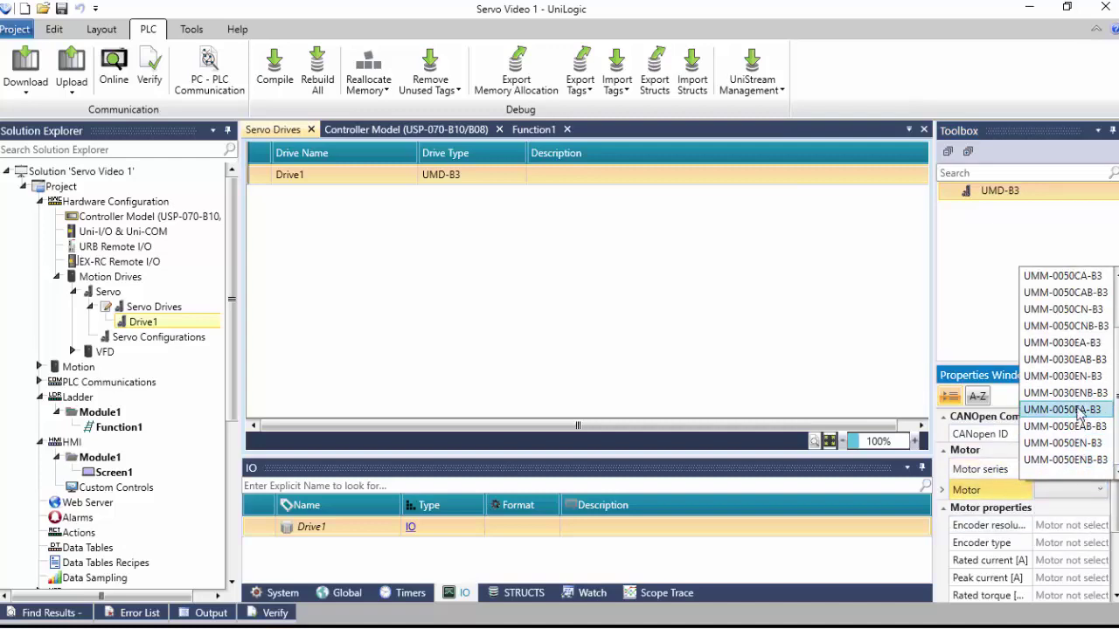
click(1081, 411)
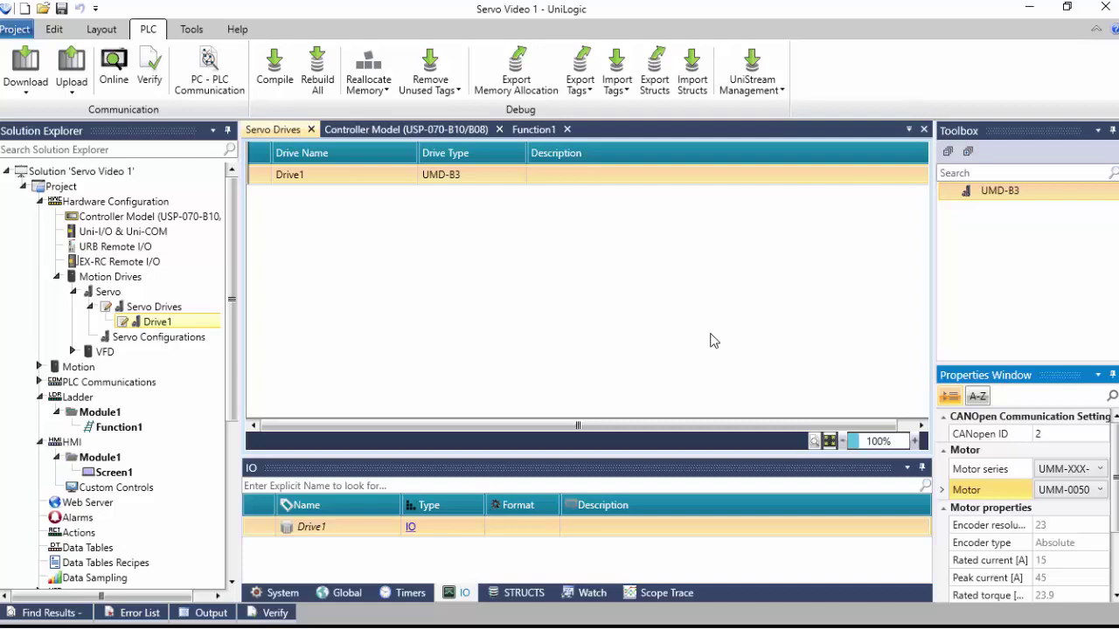
Add a UMD-B3 entry to the Servo Configurations and open its parameter settings
double_click(153, 337)
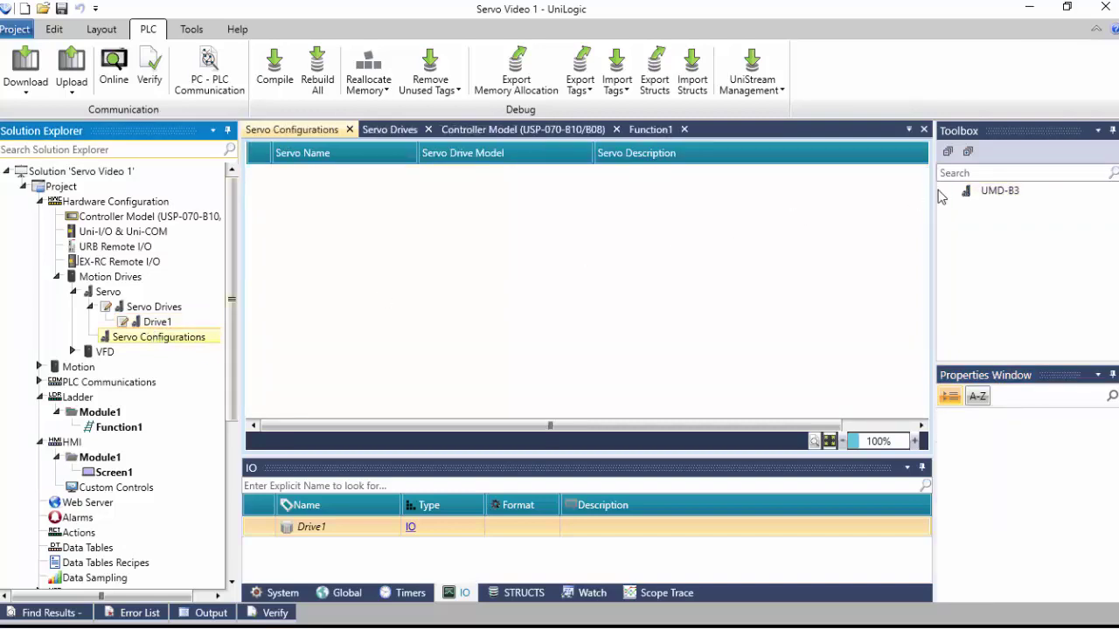
click(1001, 191)
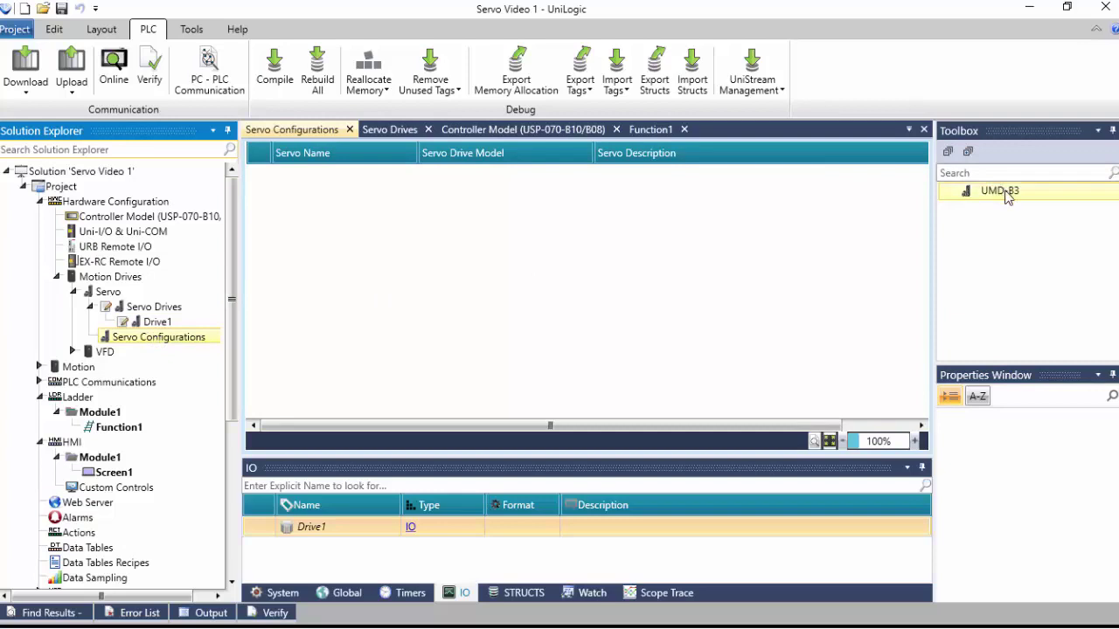
double_click(1005, 194)
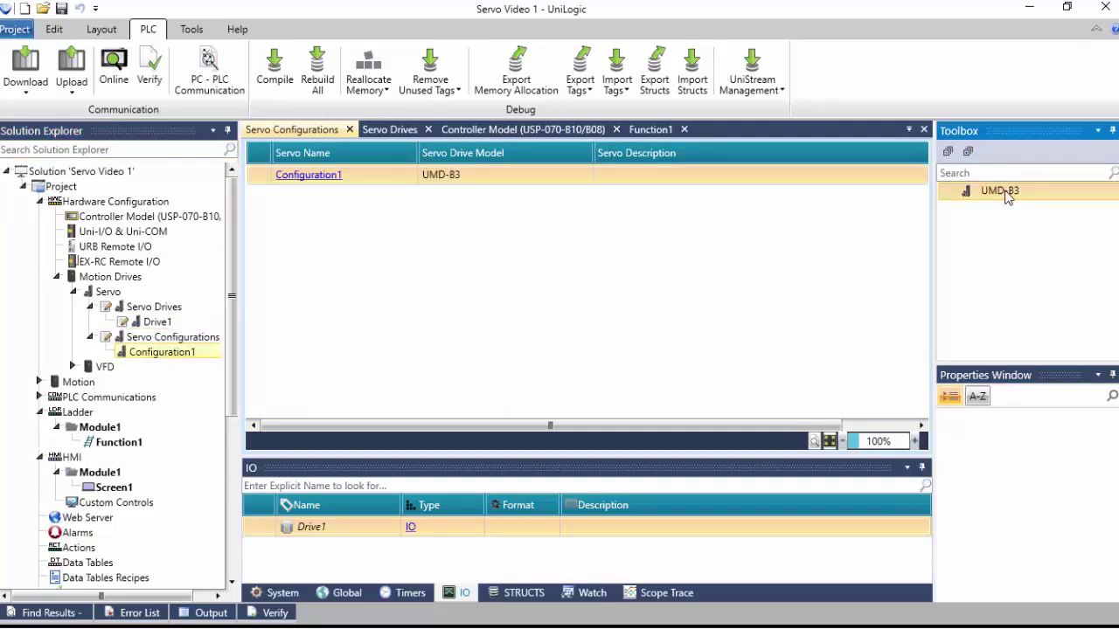
click(293, 175)
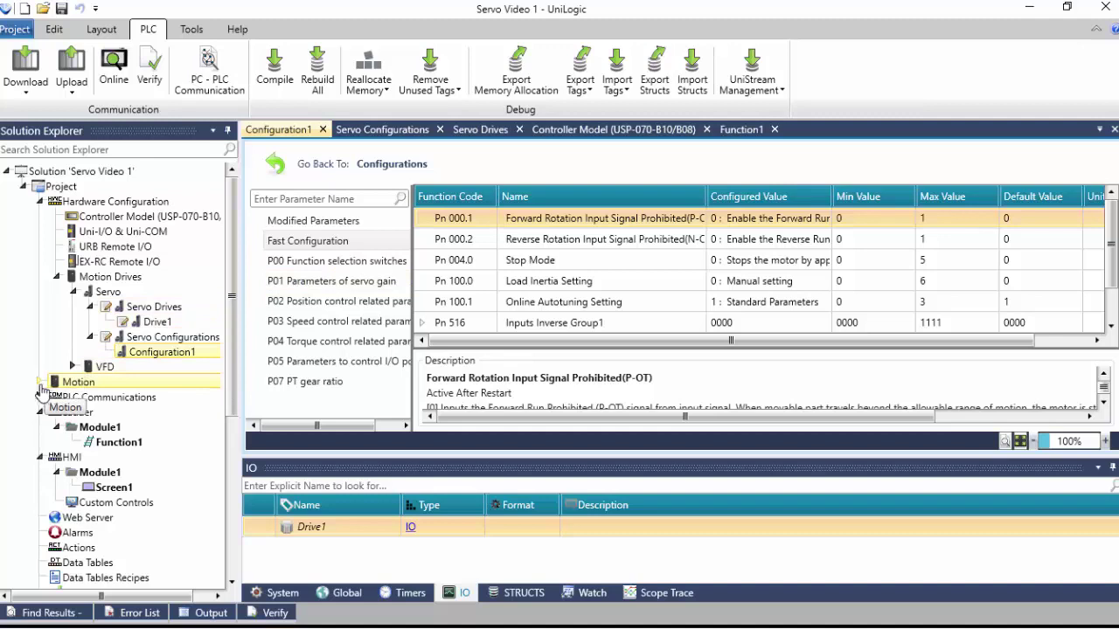
Add a new motion axis and import the ready-made Motion application for setup and maintenance
click(38, 382)
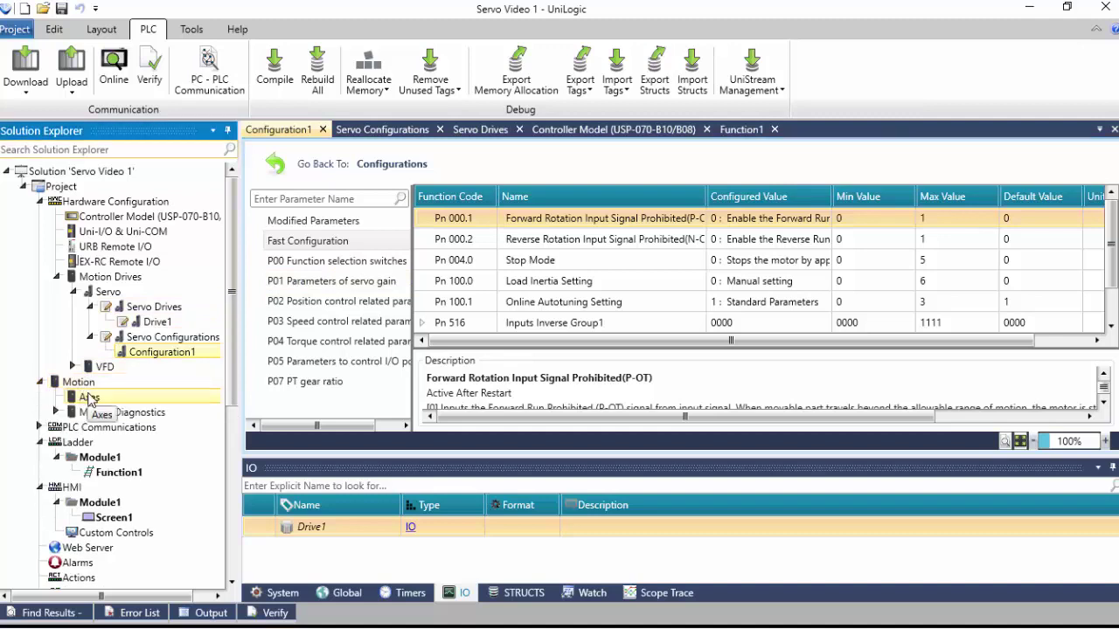
double_click(90, 398)
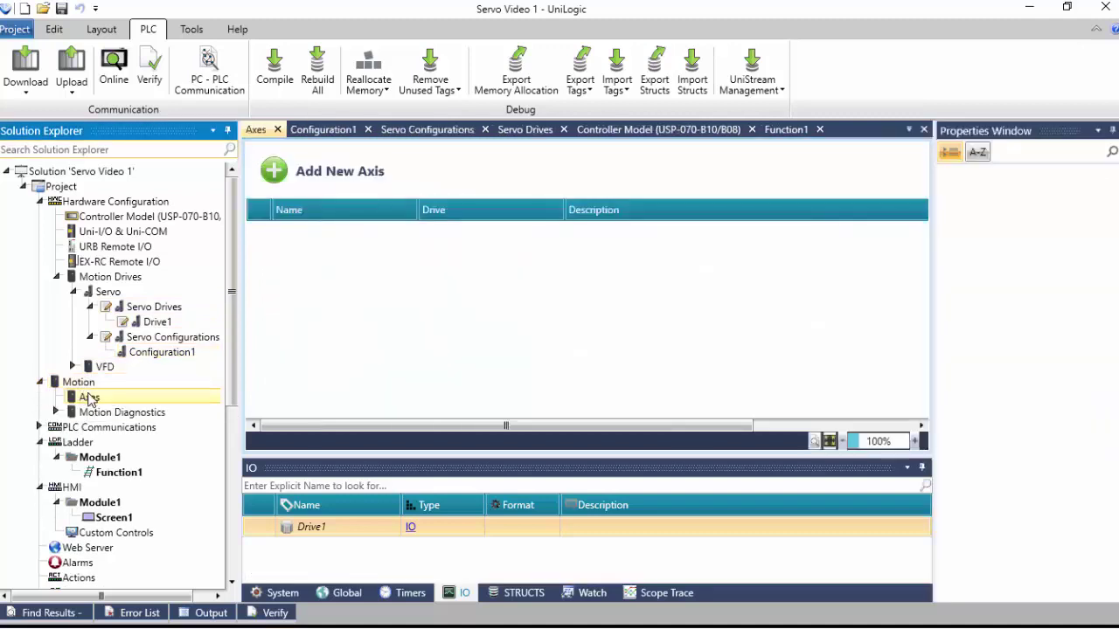
click(273, 170)
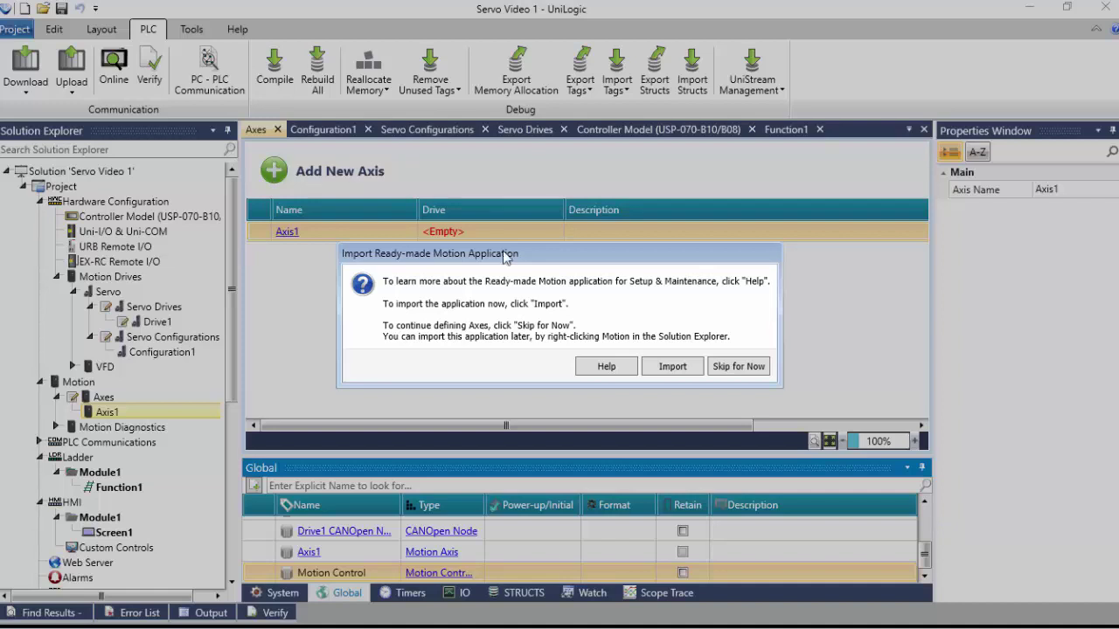
click(671, 367)
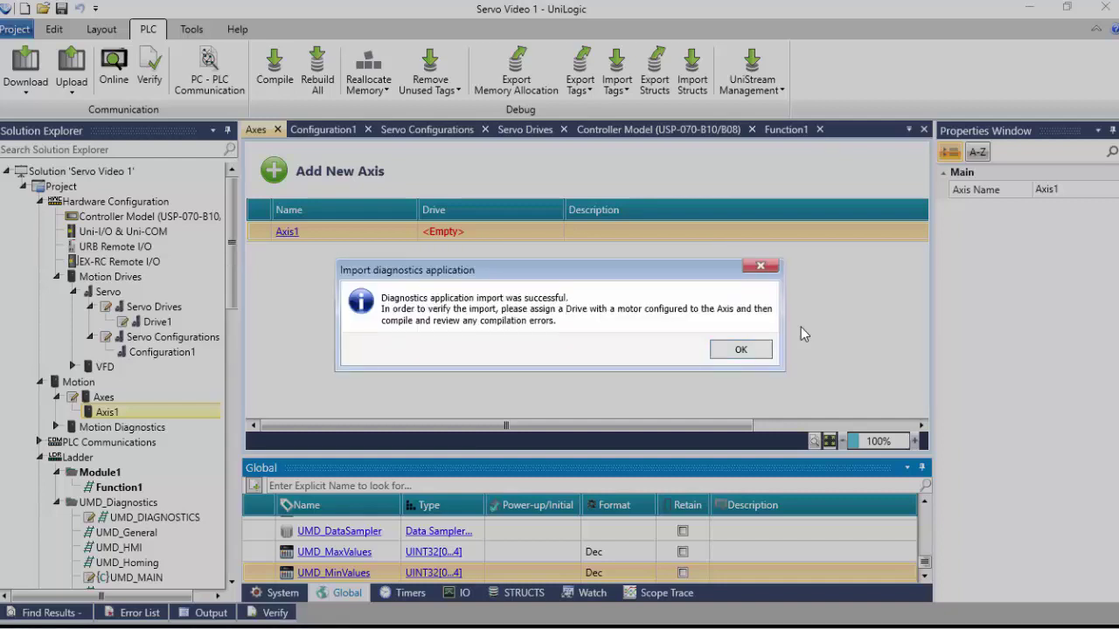
click(757, 349)
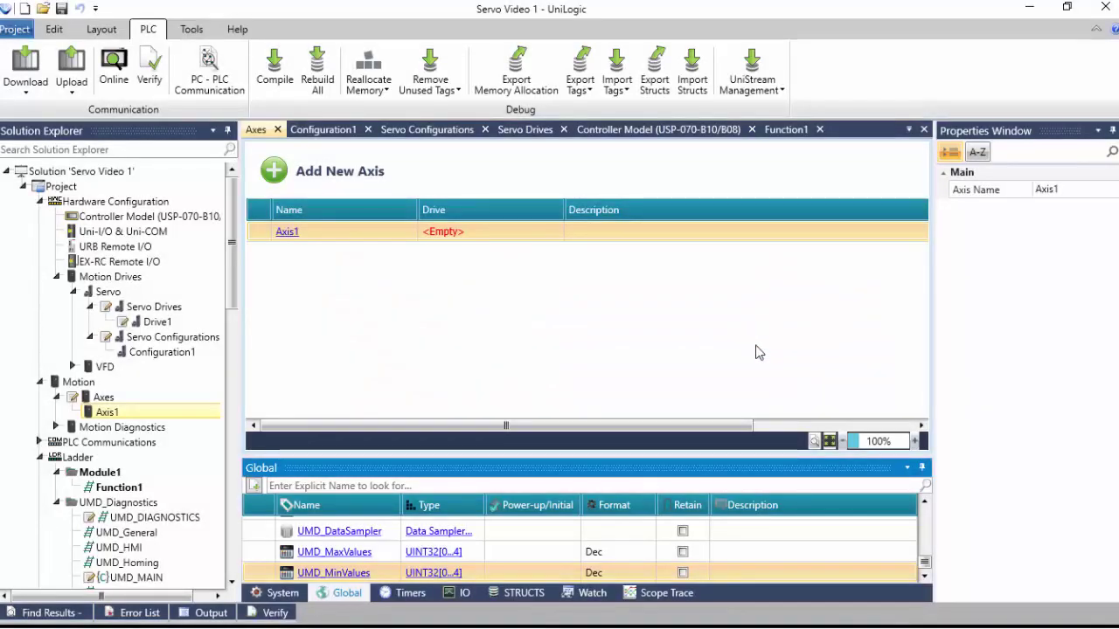
Assign Drive1 to Axis1 and open the axis's configuration
click(482, 234)
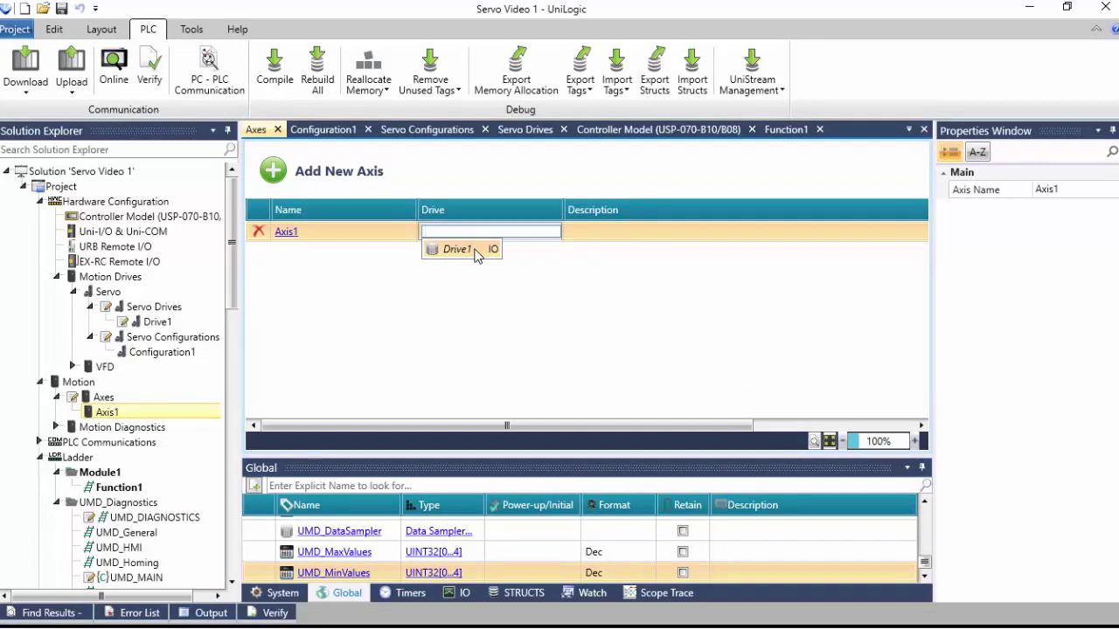
click(472, 250)
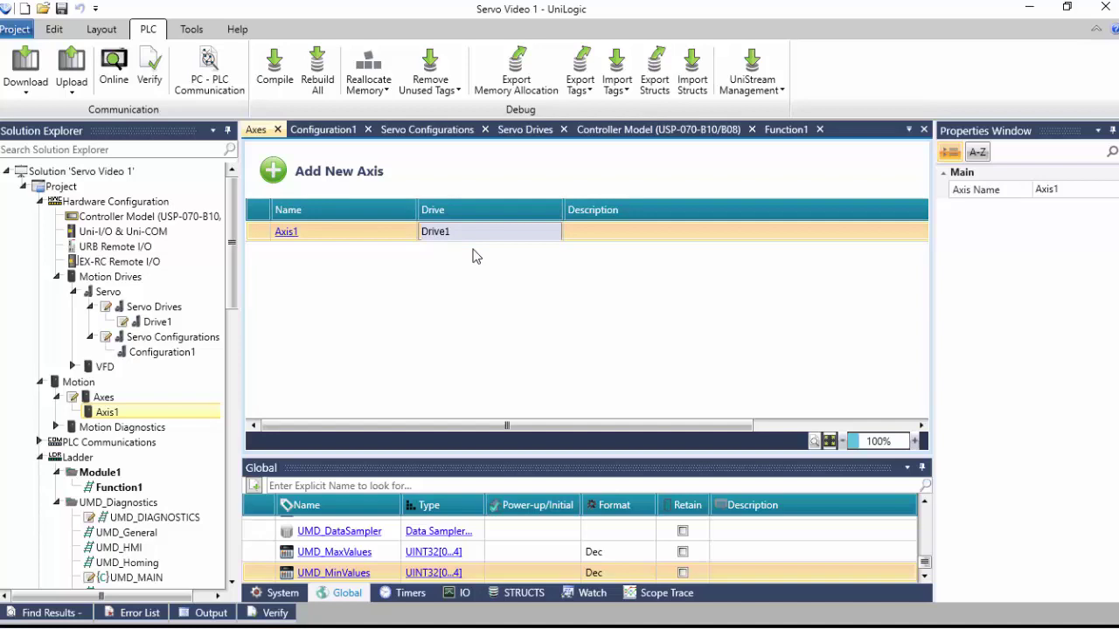
click(286, 233)
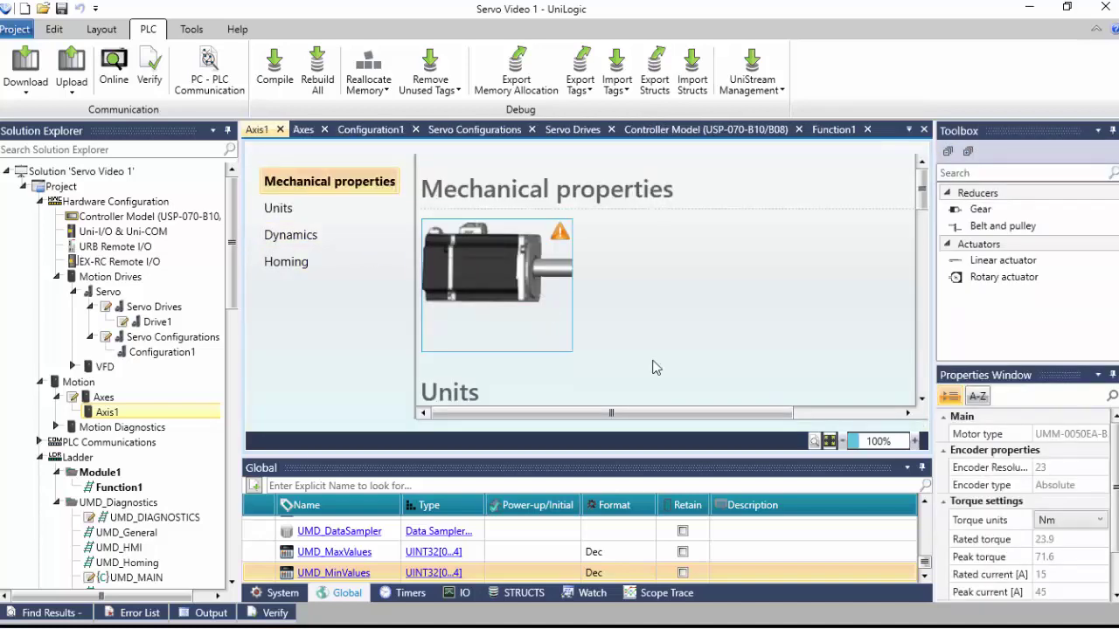
Add a gear and a linear actuator to the motor in Axis1's mechanical properties
click(843, 441)
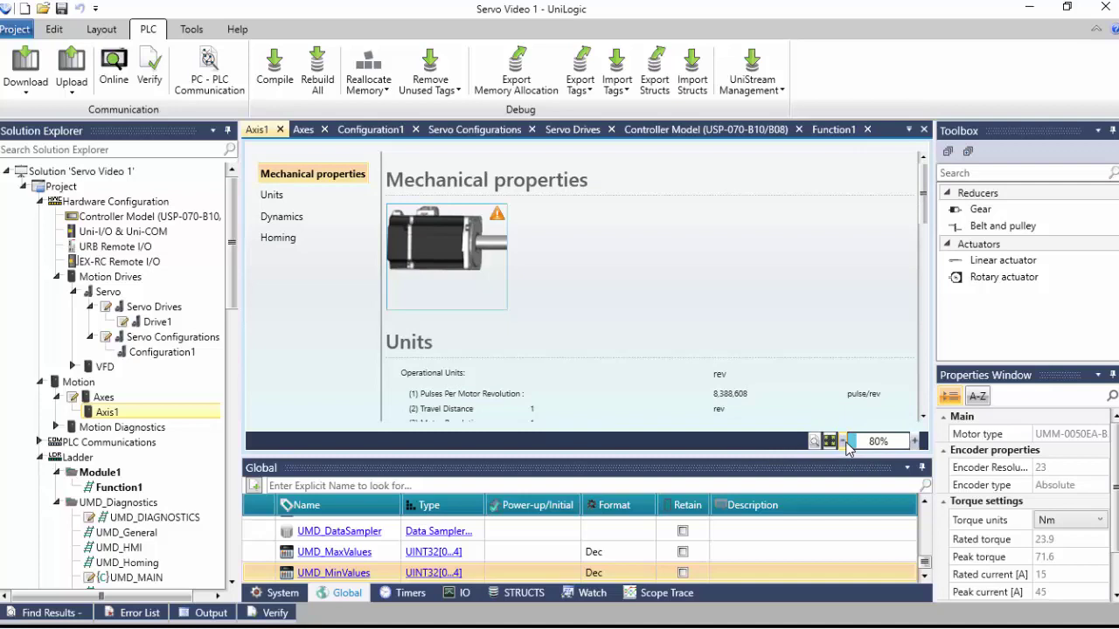
click(984, 212)
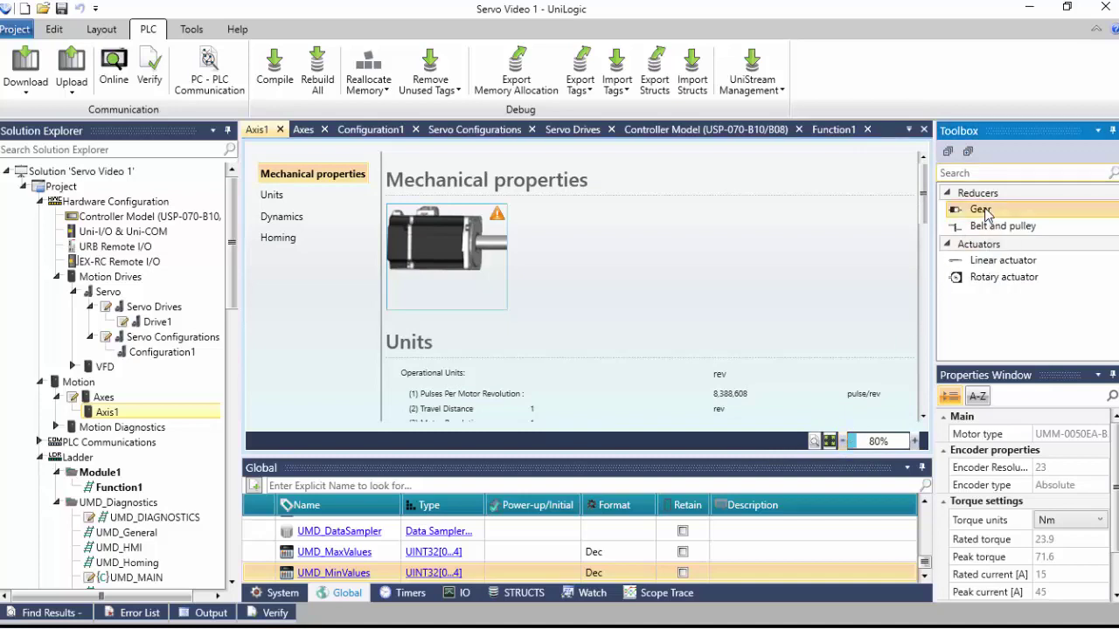
double_click(999, 262)
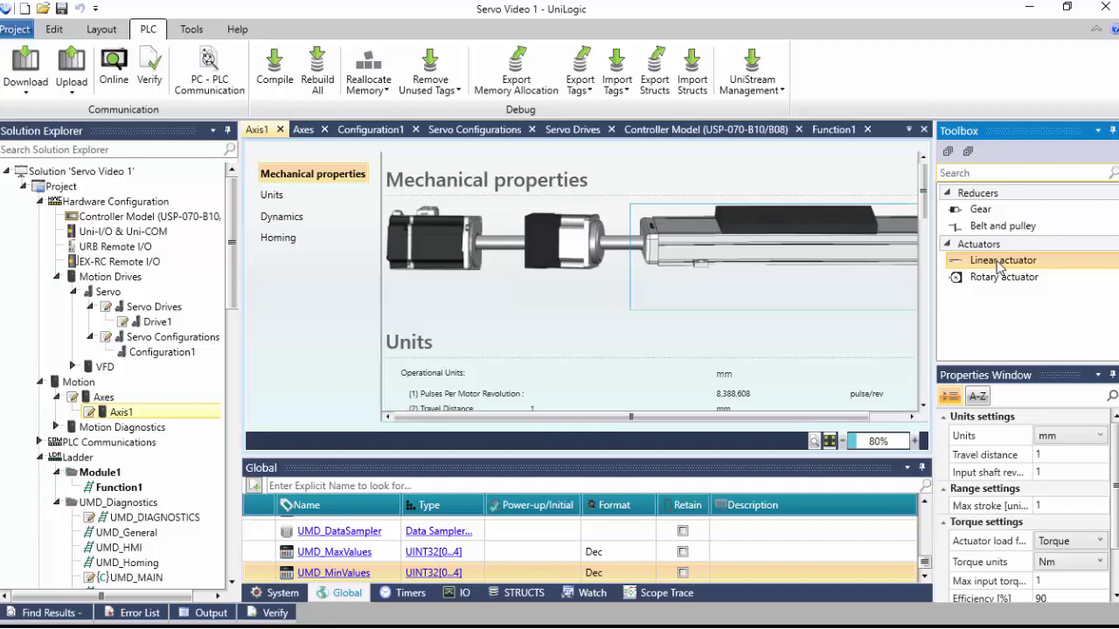
Review the Units, Dynamics and Homing sections of the Axis1 configuration
click(272, 195)
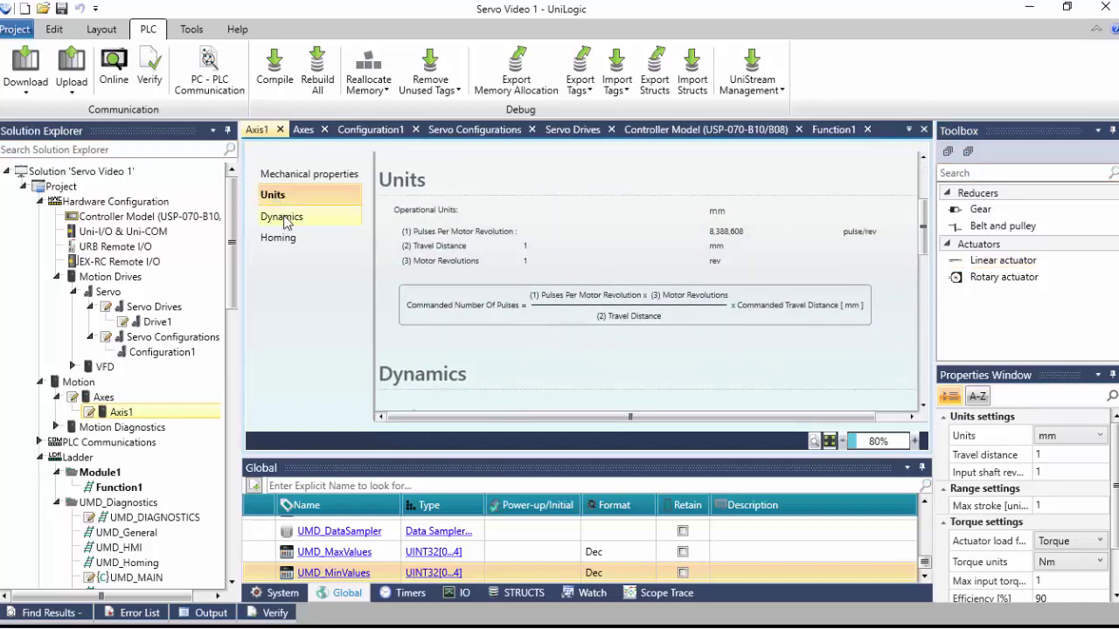
click(283, 219)
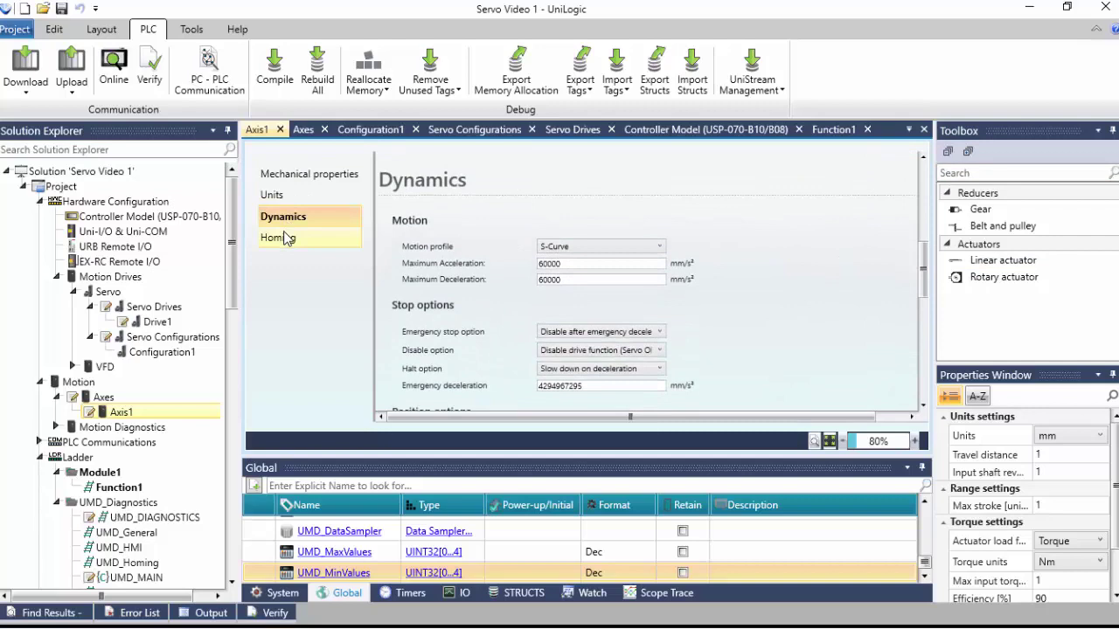
click(285, 239)
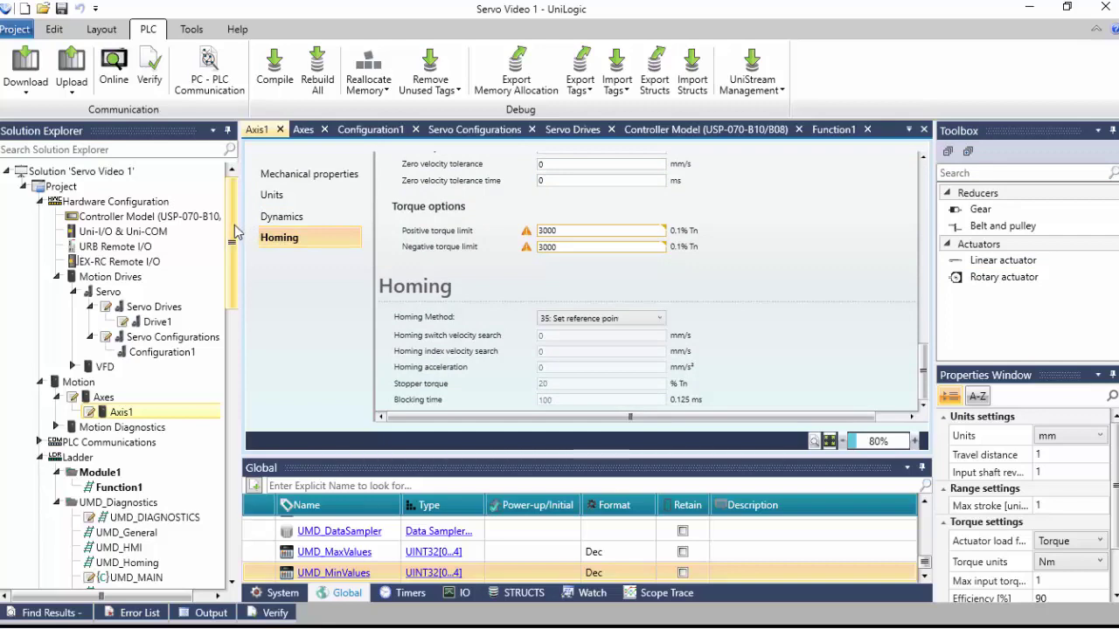
Open the ladder function Function1 in Module1 and place a call to UMD_MAIN in its first rung
drag(234, 229, 232, 256)
drag(234, 301, 235, 318)
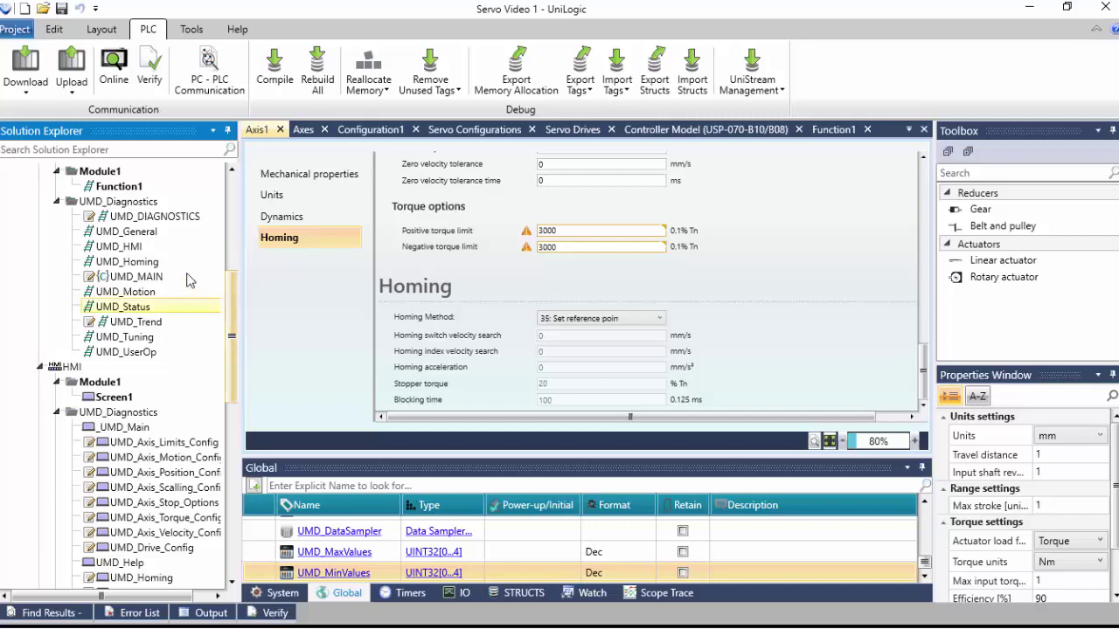
double_click(137, 191)
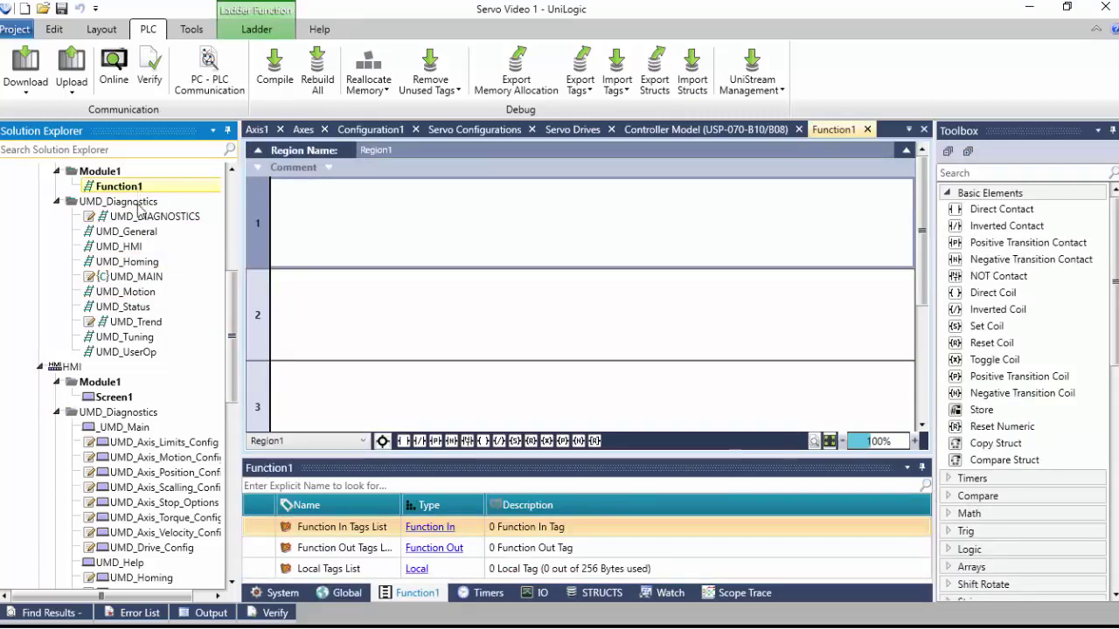
drag(148, 278, 273, 229)
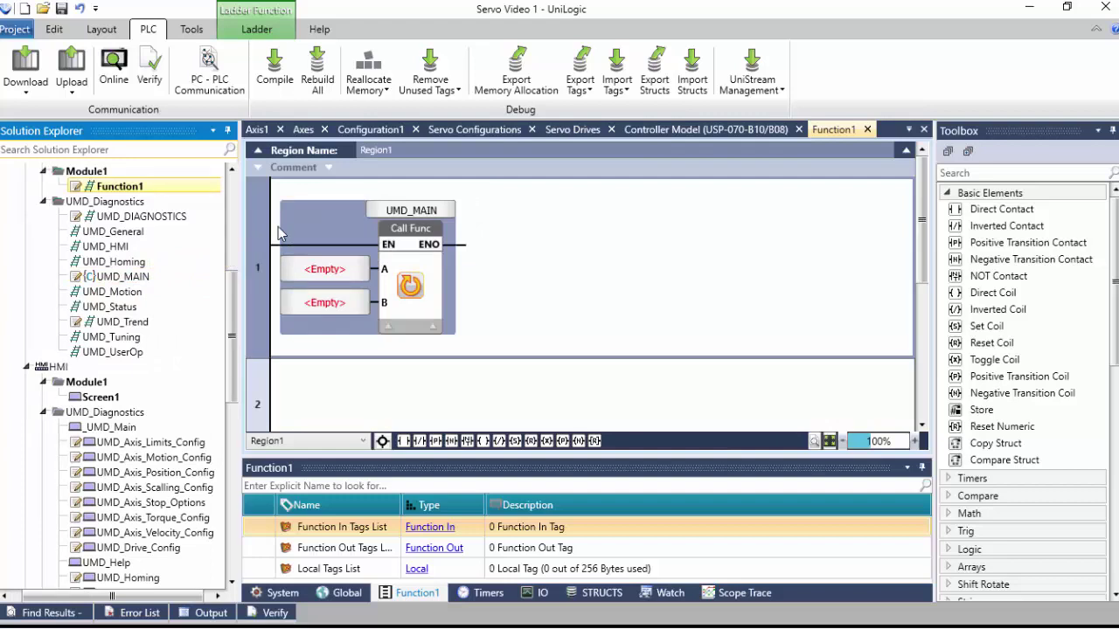
Link the UMD_MAIN call's input A to Motion Control and input B to UMD_General
click(316, 269)
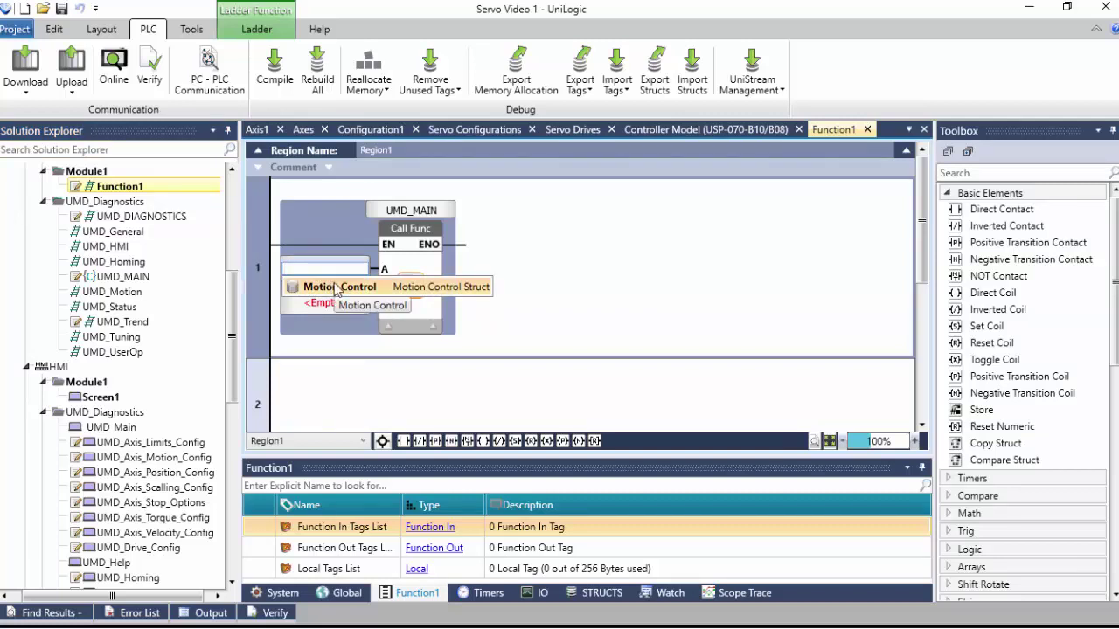
click(335, 289)
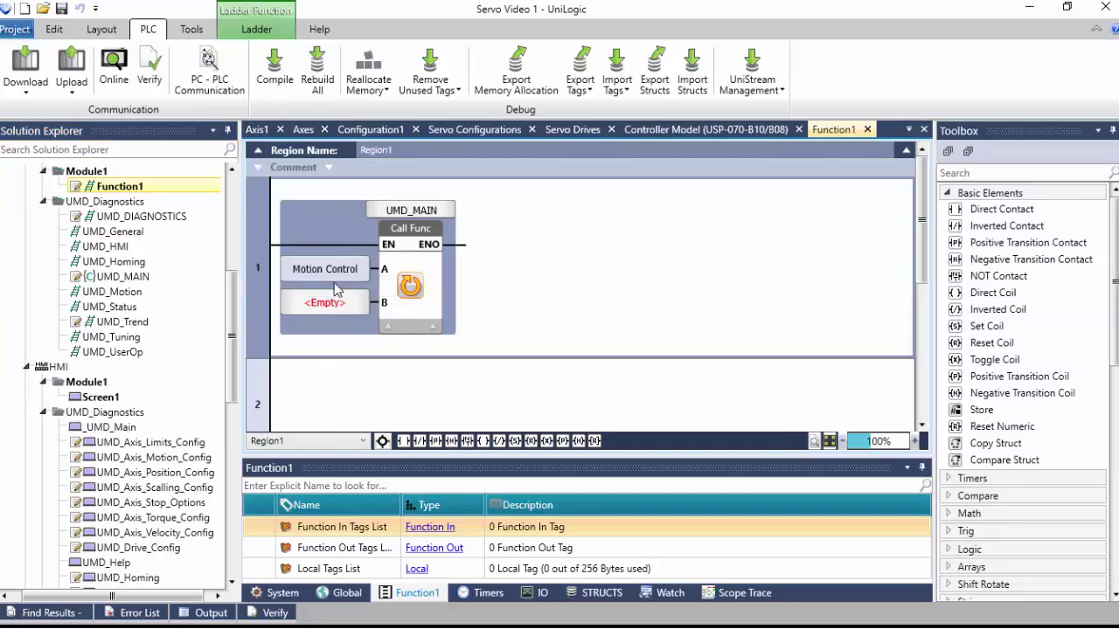
click(336, 301)
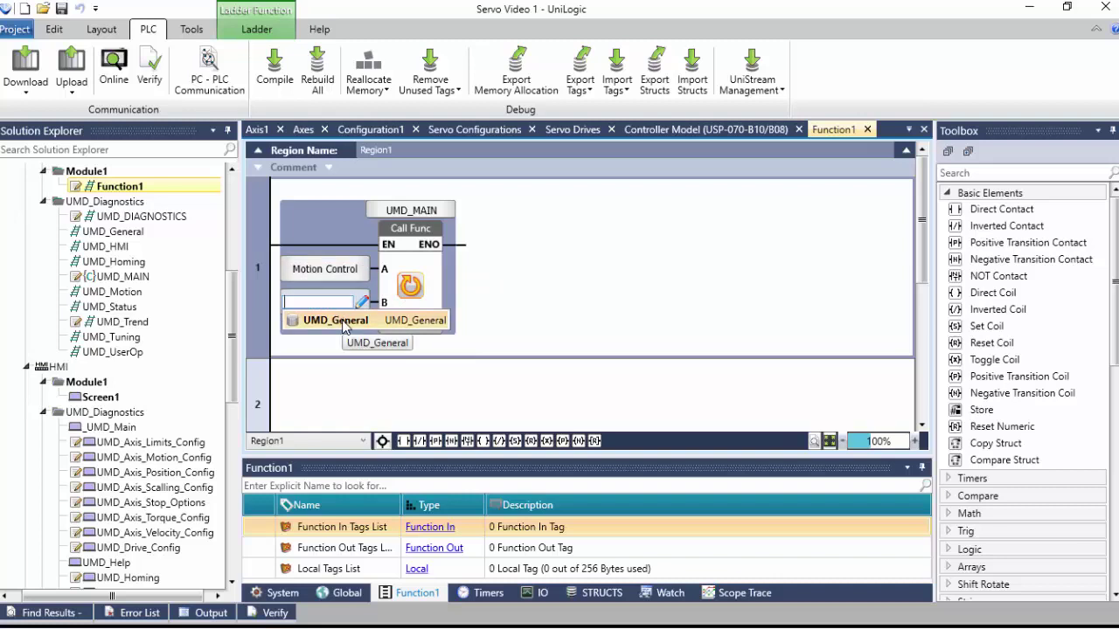
click(343, 321)
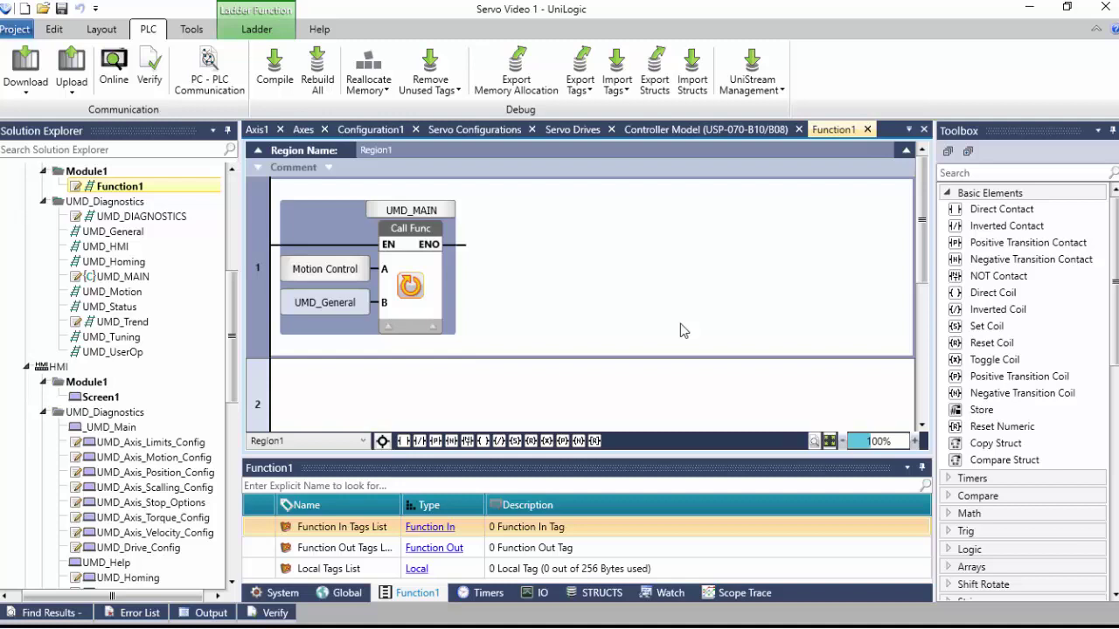
Open the HMI screen Screen1 in Module1 and place a button in its upper right area
drag(234, 303, 231, 329)
double_click(103, 303)
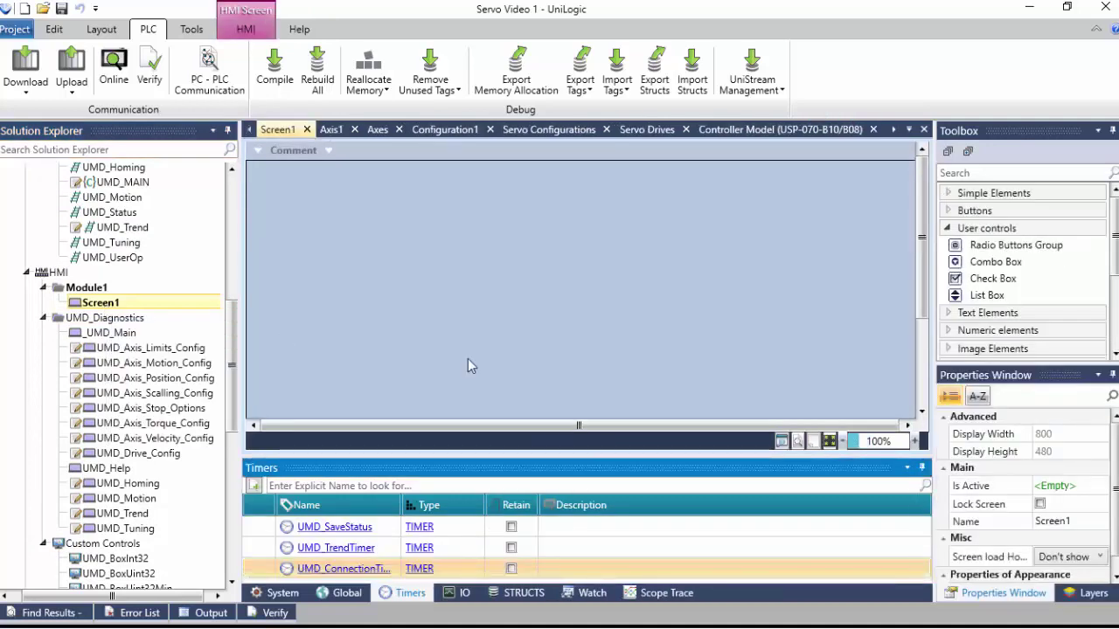
click(843, 445)
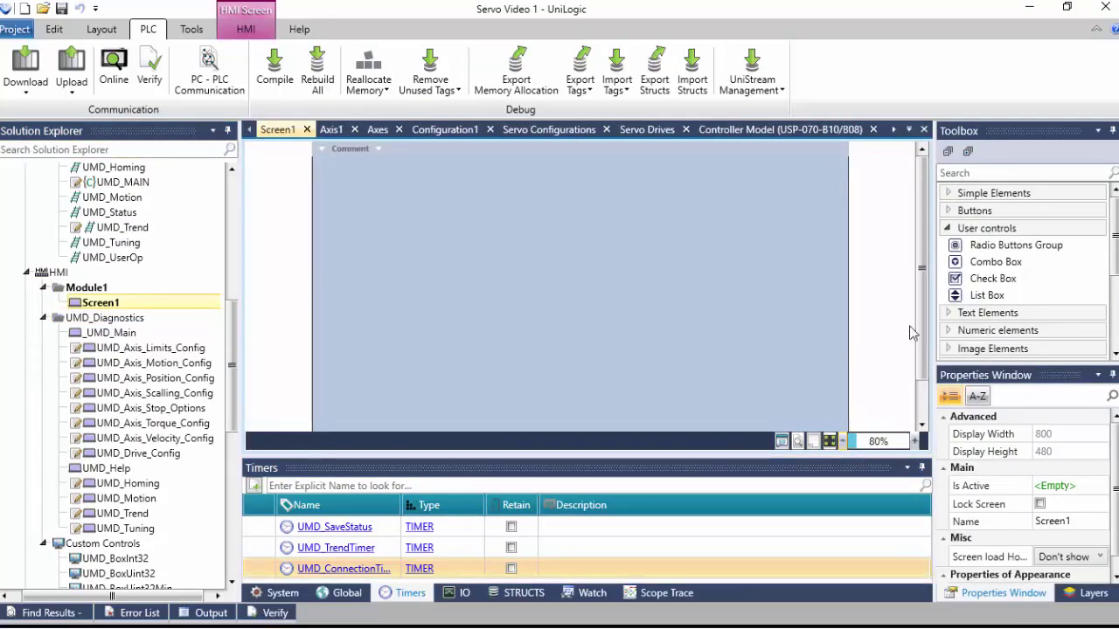
click(968, 212)
drag(979, 226, 690, 222)
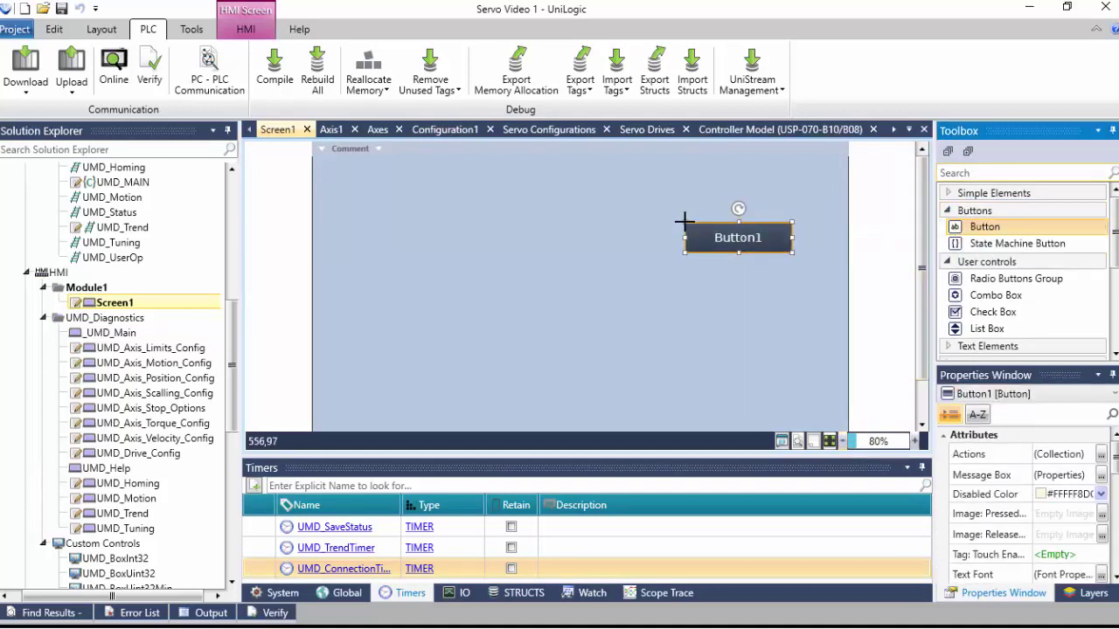
Set the new button's text label to Diagnostics
scroll(1071, 546, down, 1)
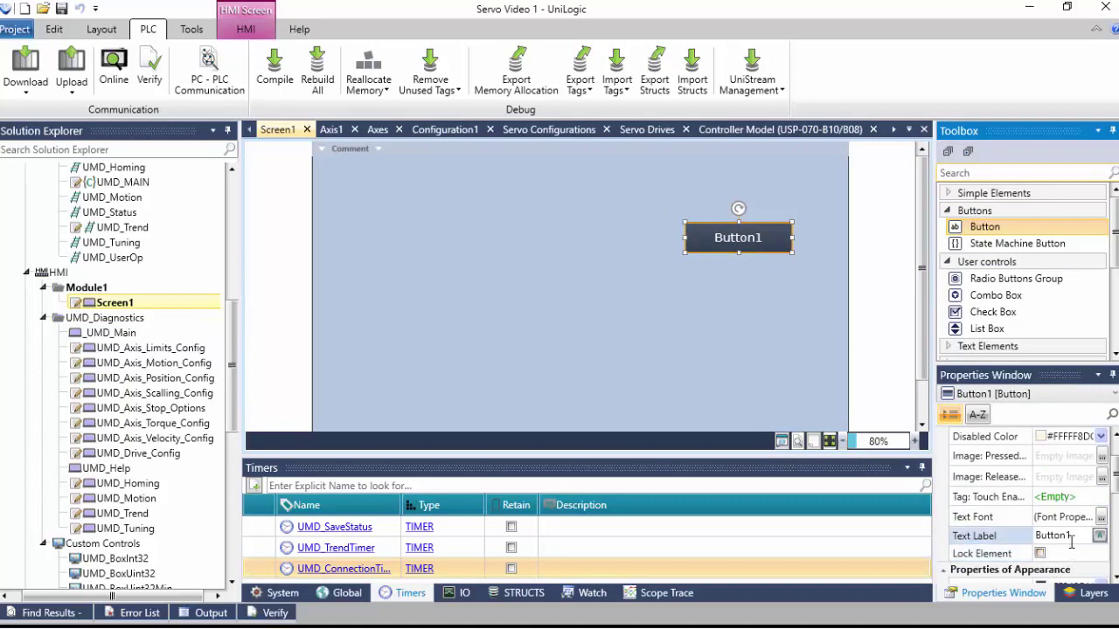
click(1003, 536)
text(D)
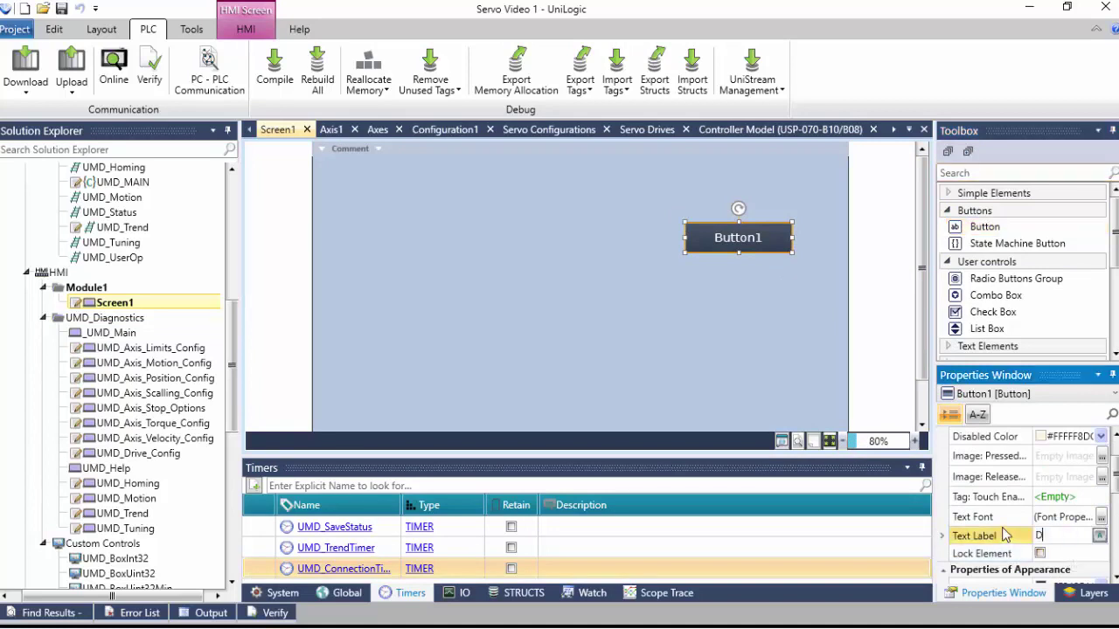
text(iagnostics)
Add a Load Screen action to the Diagnostics button that loads the _UMD_Main screen on press
scroll(1103, 467, up, 1)
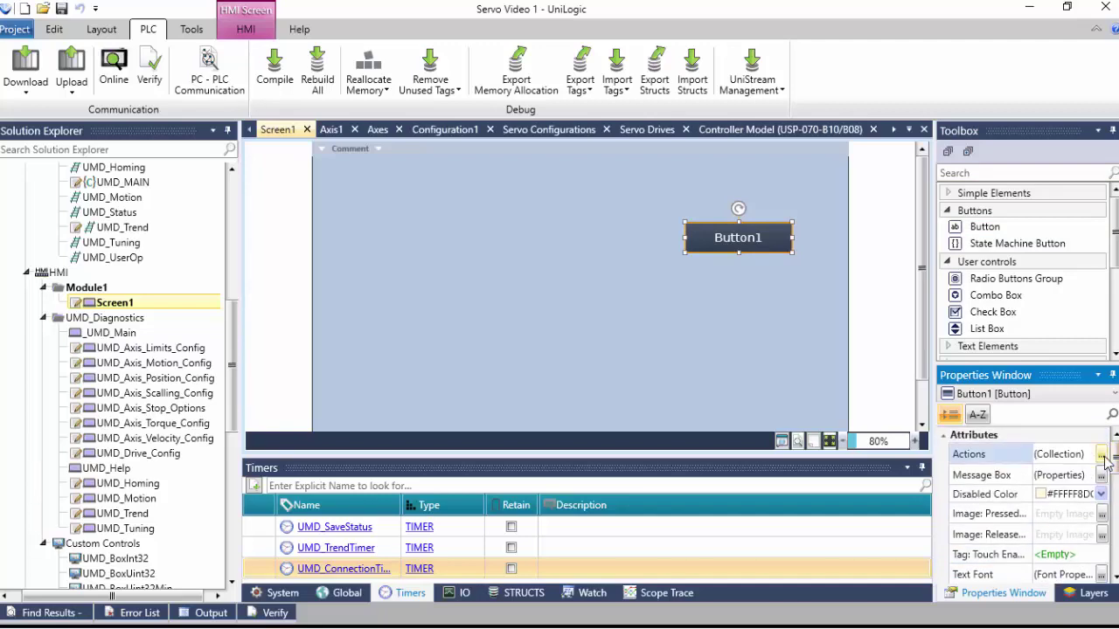
click(1100, 455)
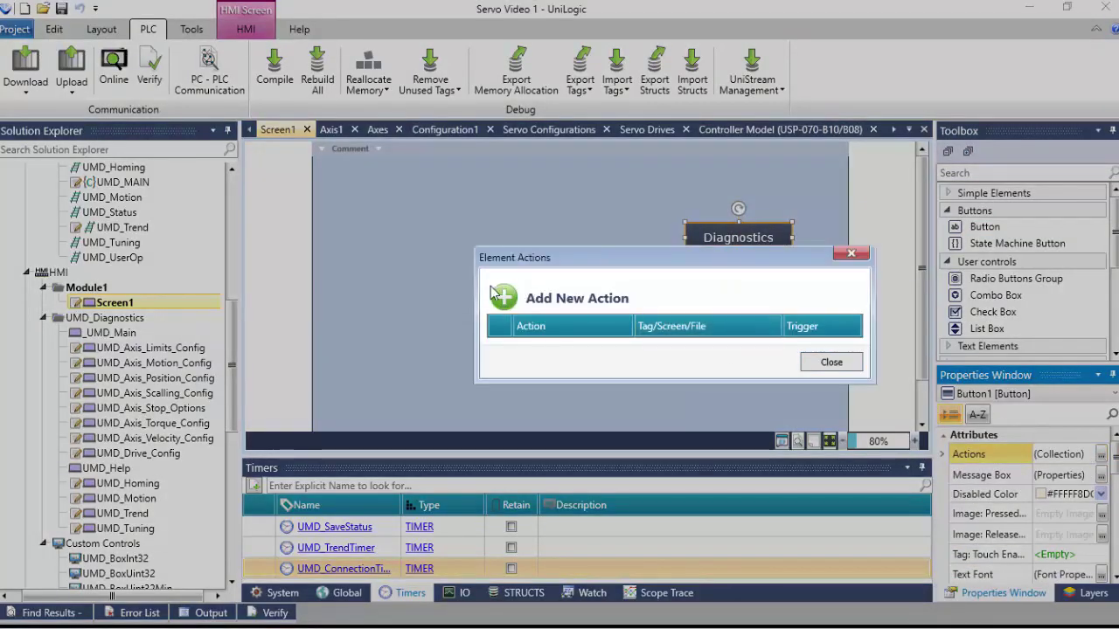
click(502, 297)
click(594, 348)
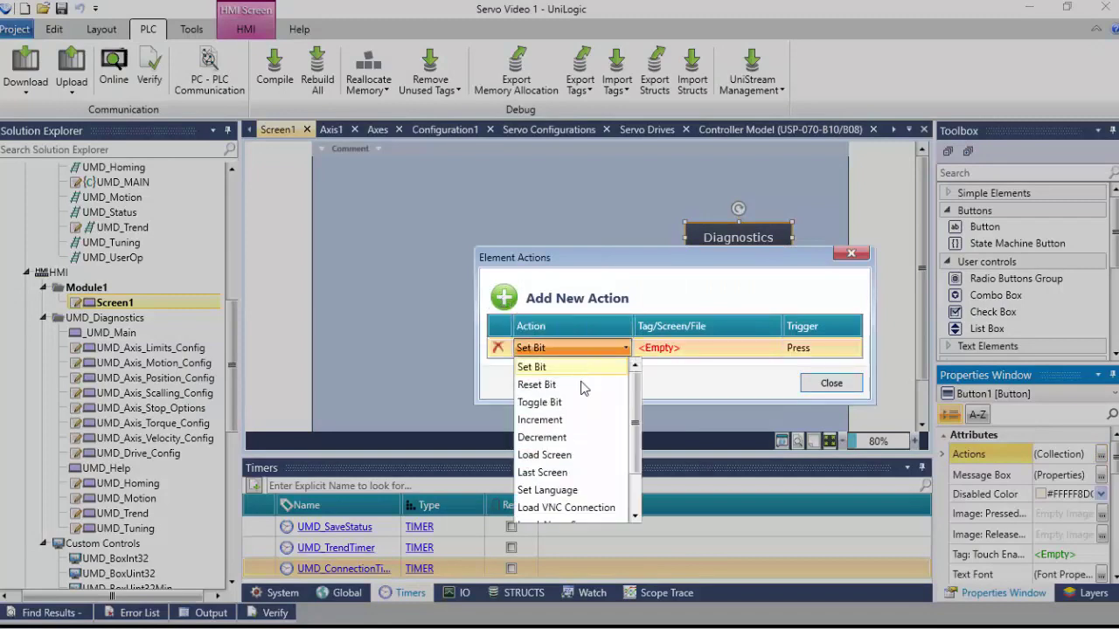
click(564, 455)
click(681, 350)
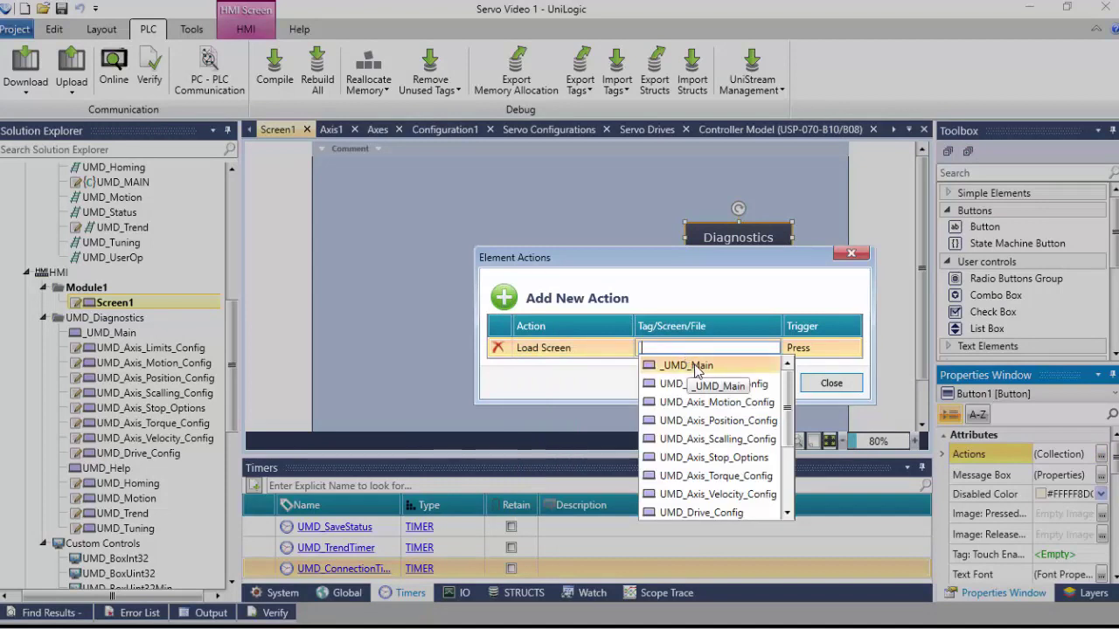
click(704, 367)
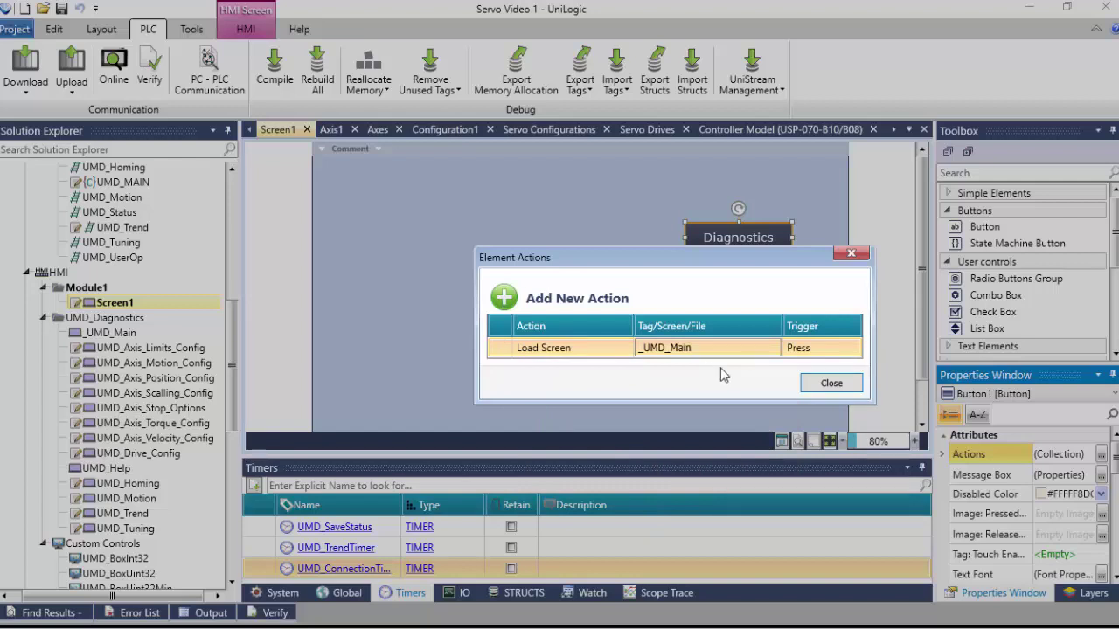
click(831, 384)
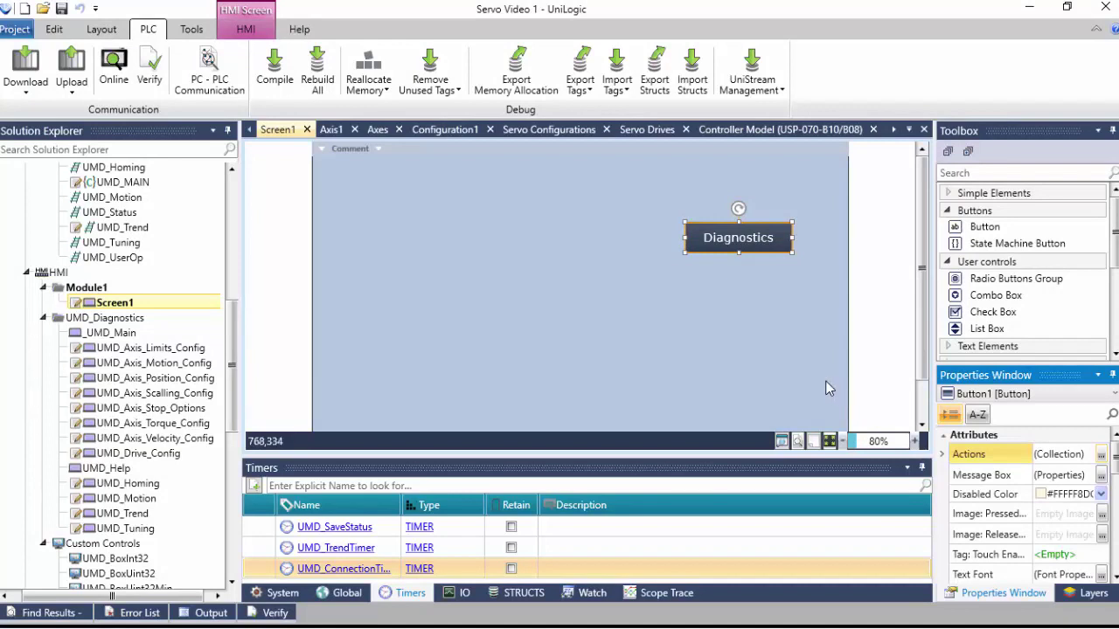
Open the _UMD_Main screen from UMD_Diagnostics and select its home icon image
mouse_move(101, 336)
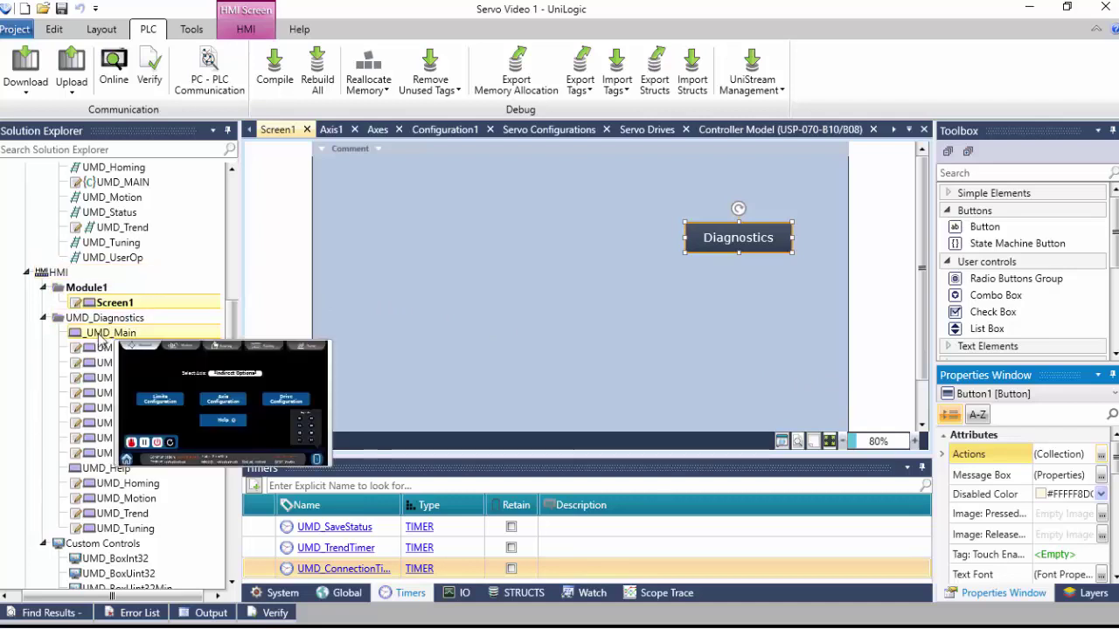
double_click(101, 336)
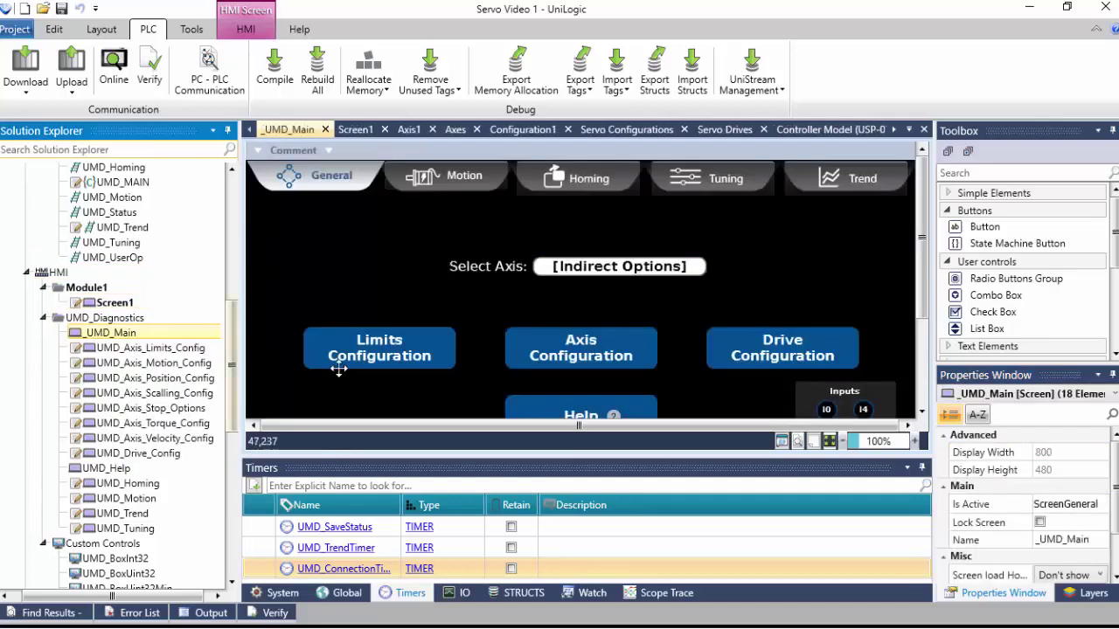
click(841, 442)
click(842, 441)
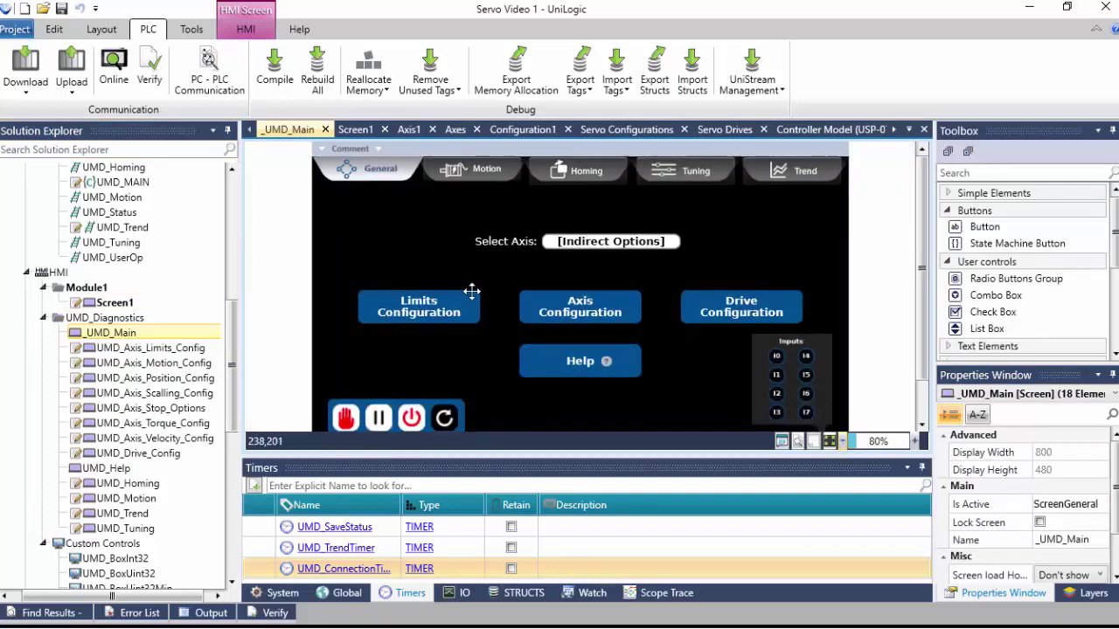
scroll(472, 291, down, 1)
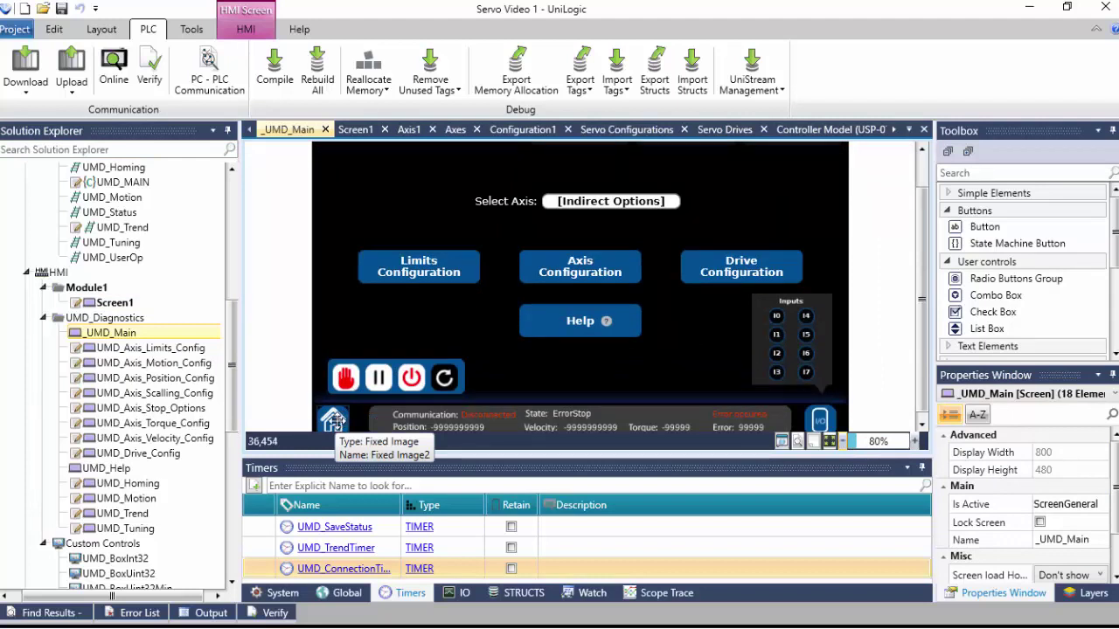
click(332, 421)
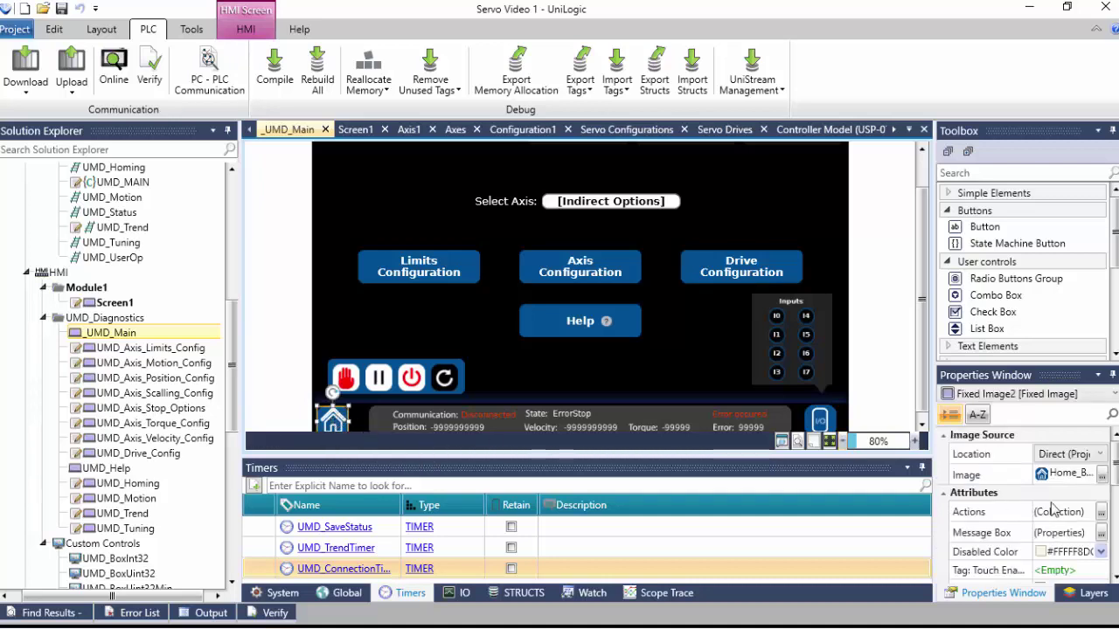
Add a Load Screen action to the home image that loads Screen1 on press
click(1102, 513)
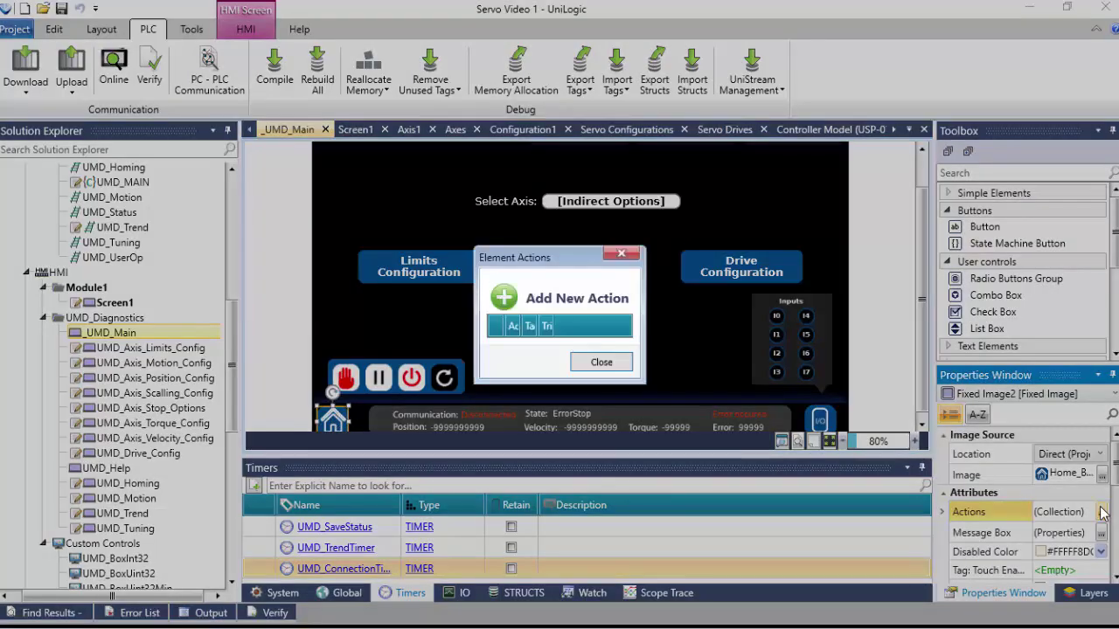
click(511, 299)
click(564, 347)
click(564, 347)
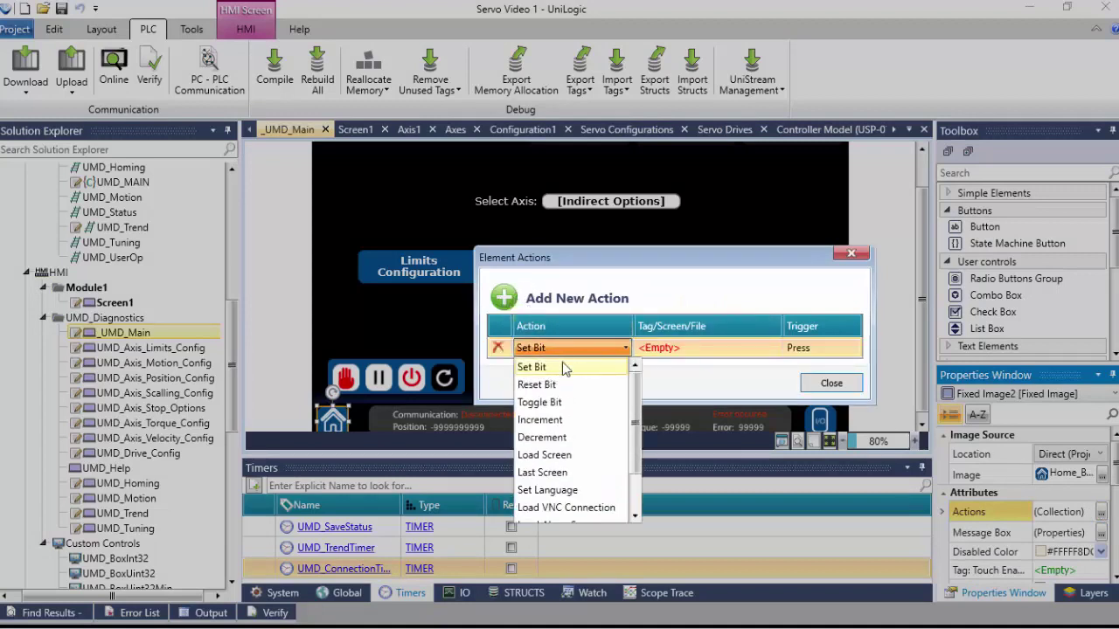
click(551, 455)
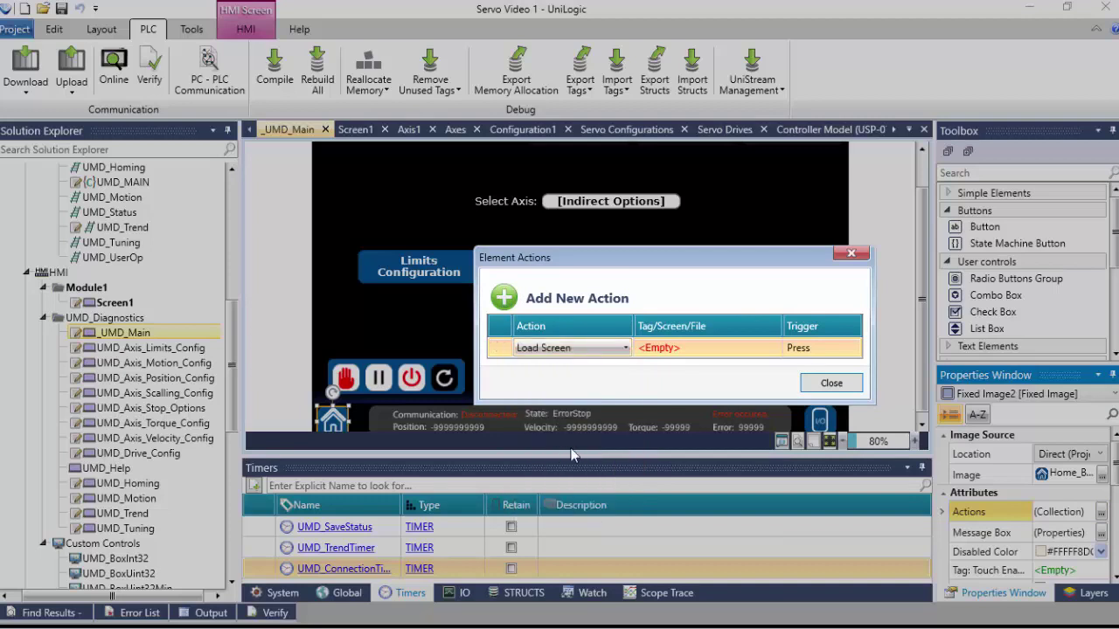
click(660, 347)
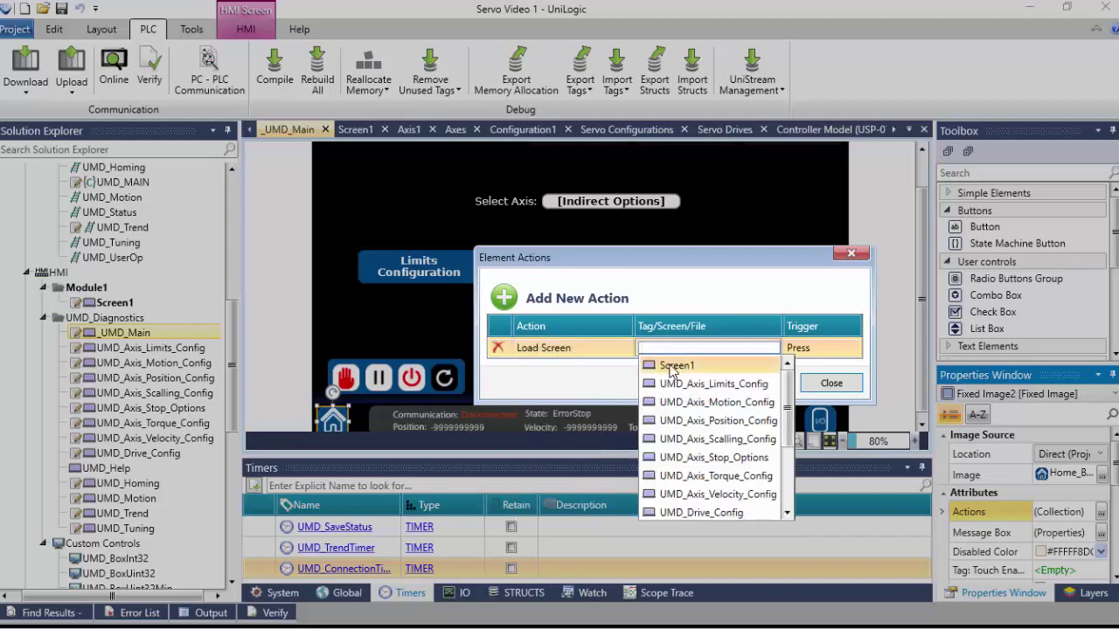
click(671, 372)
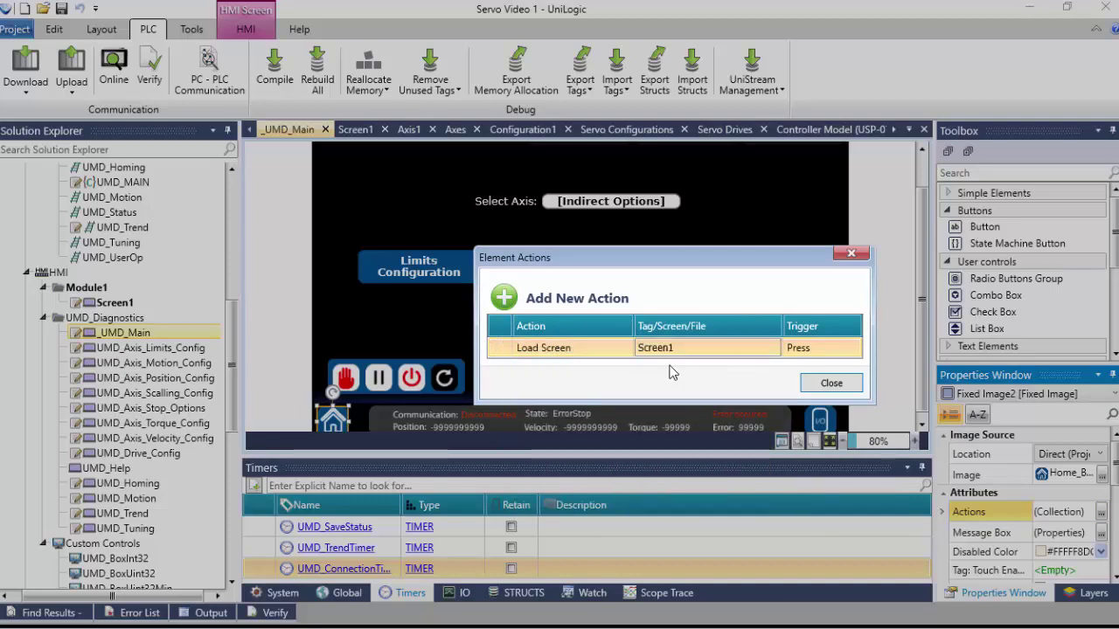
click(831, 384)
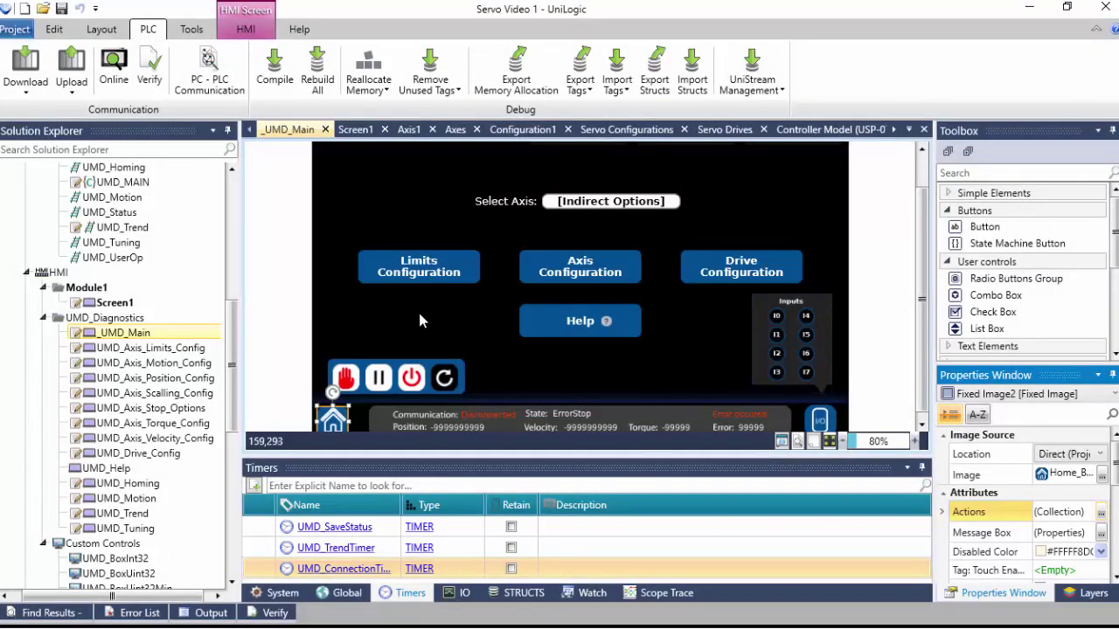